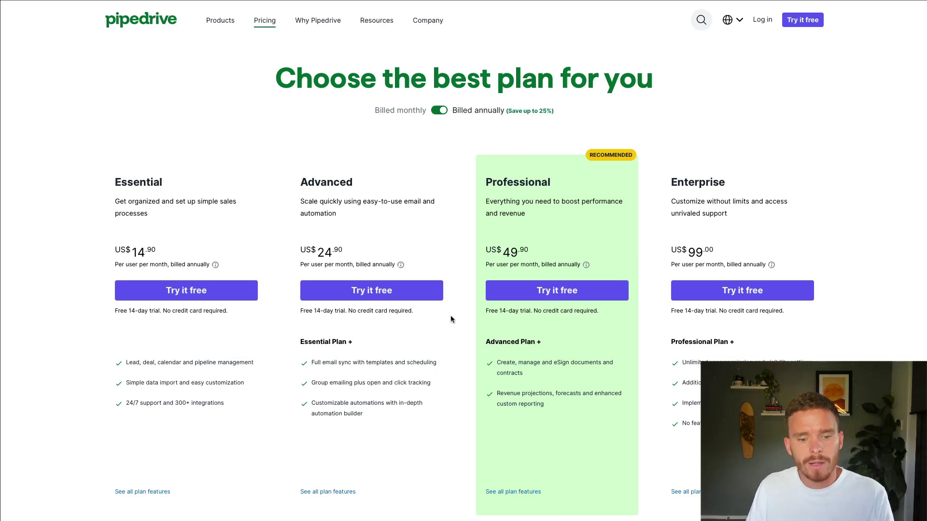
Scroll down the Pipedrive pricing plans overview
scroll(453, 331, down, 2)
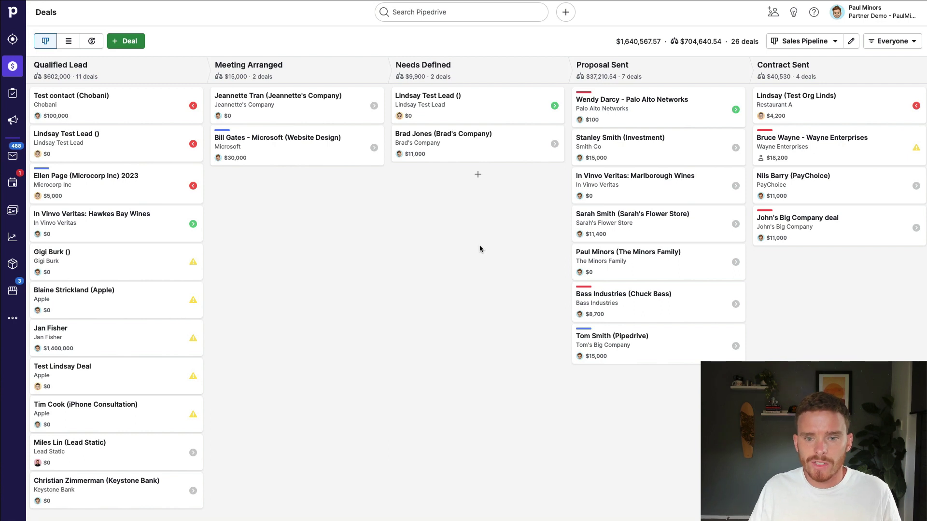
In Personal preferences > Email sync, add a new account by entering the work email address
click(862, 15)
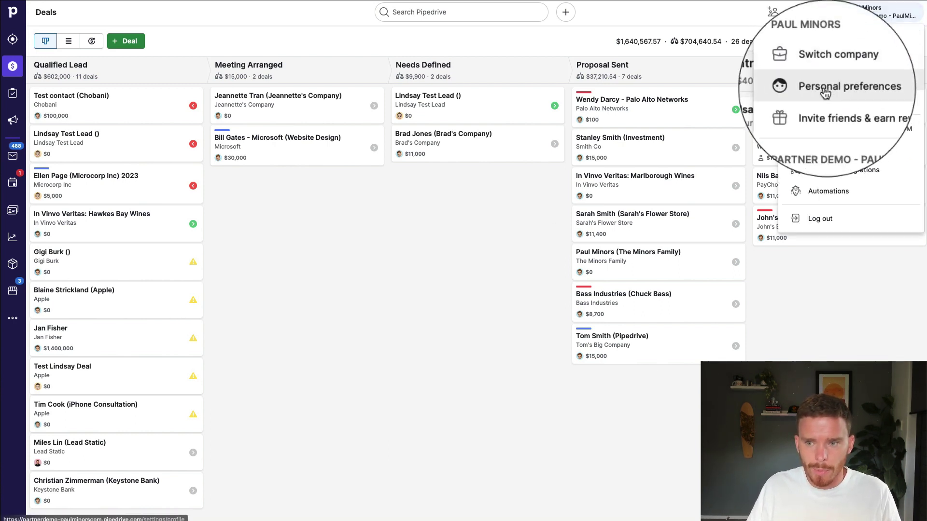
click(824, 92)
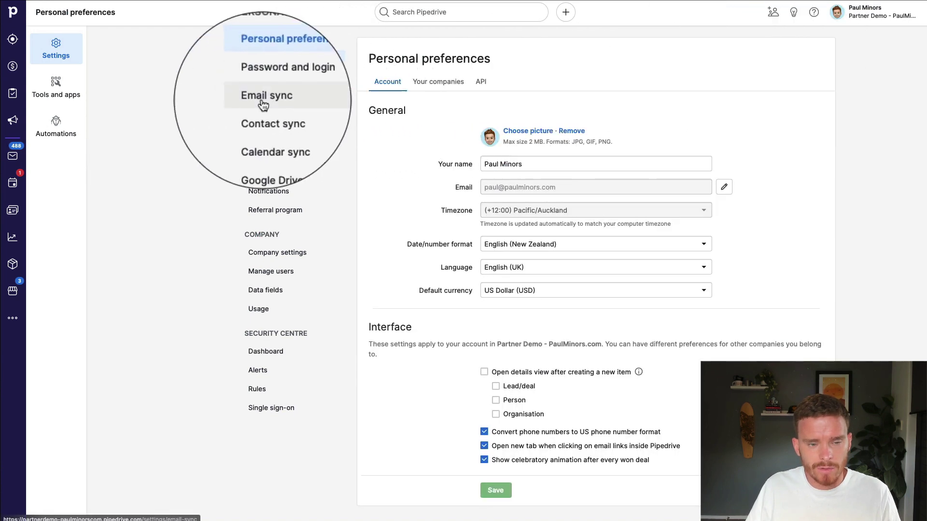
click(264, 99)
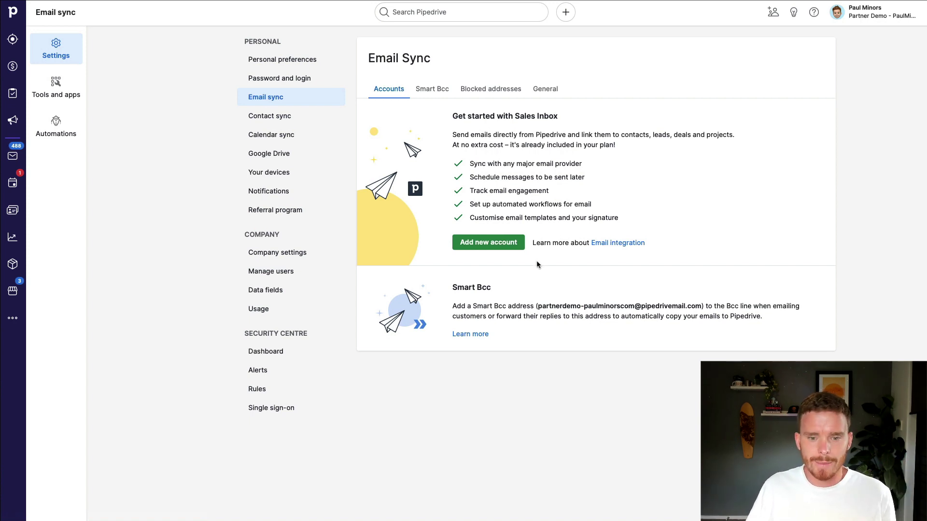
click(470, 243)
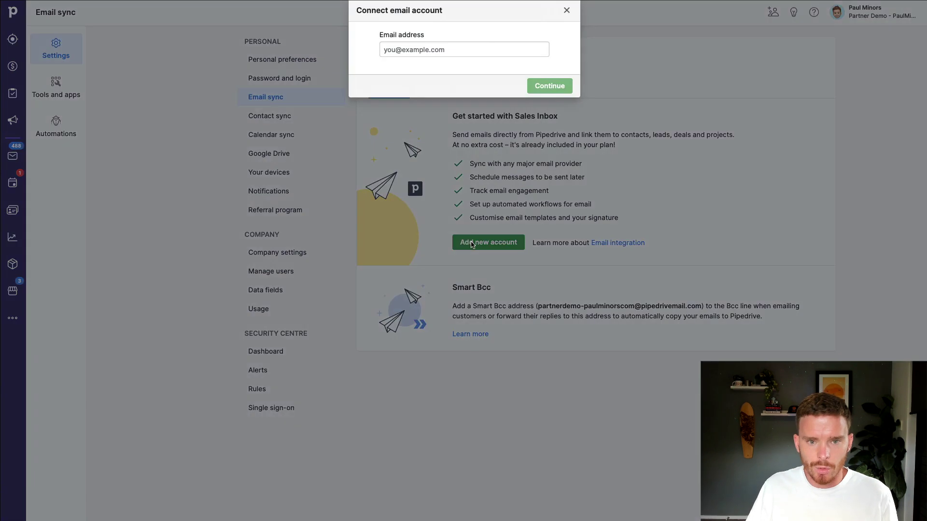
click(424, 55)
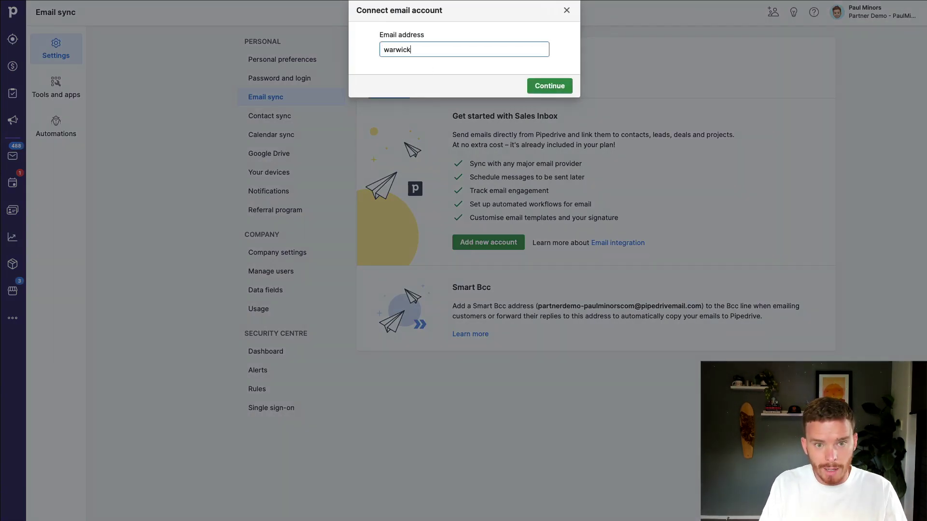
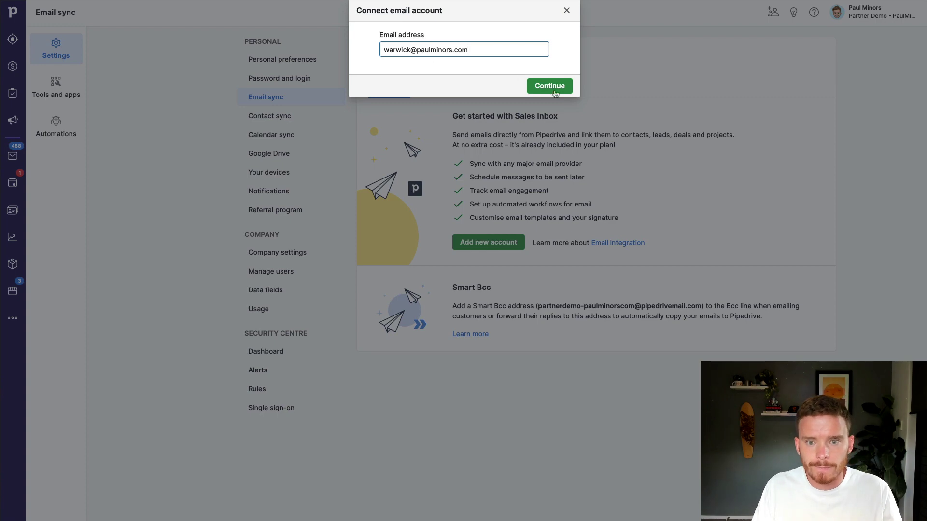
click(554, 90)
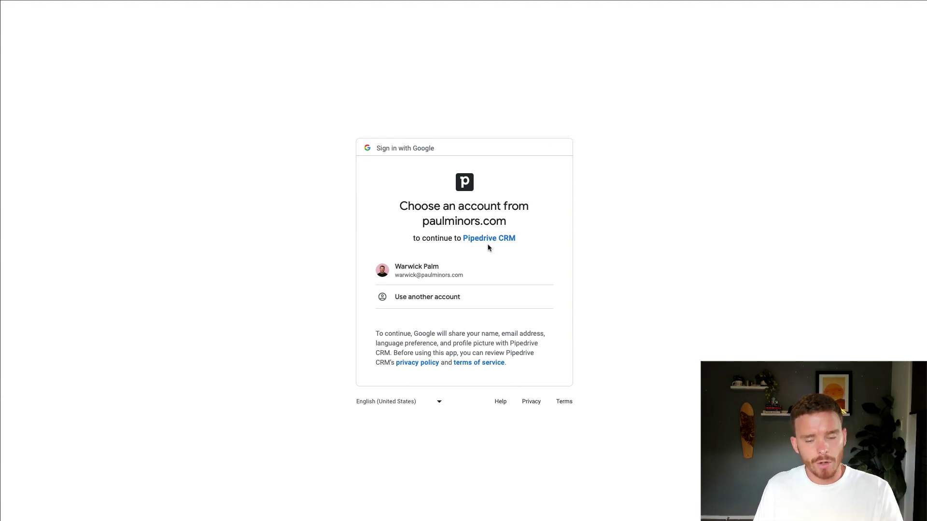
Choose the work Google account and grant Pipedrive access to it
click(481, 271)
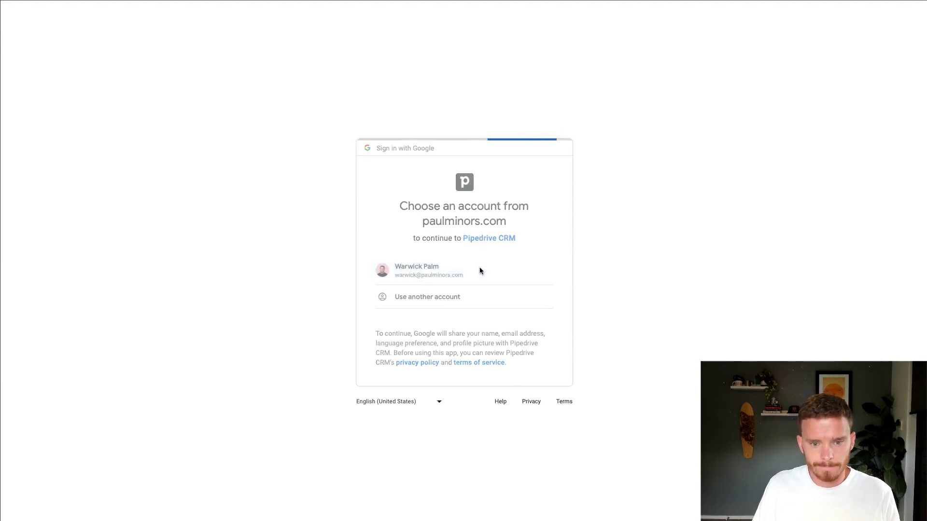
click(506, 387)
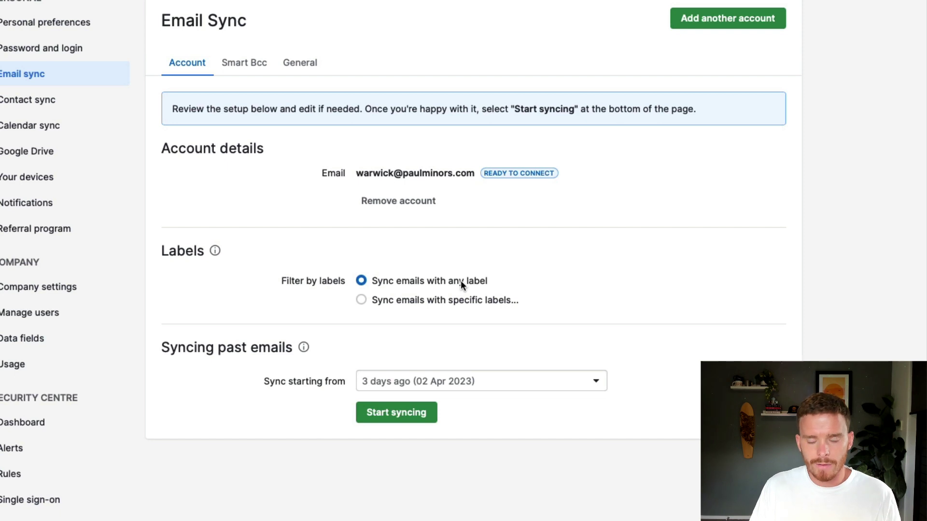
Sync emails with any label starting from 3 days ago, and start syncing
click(430, 301)
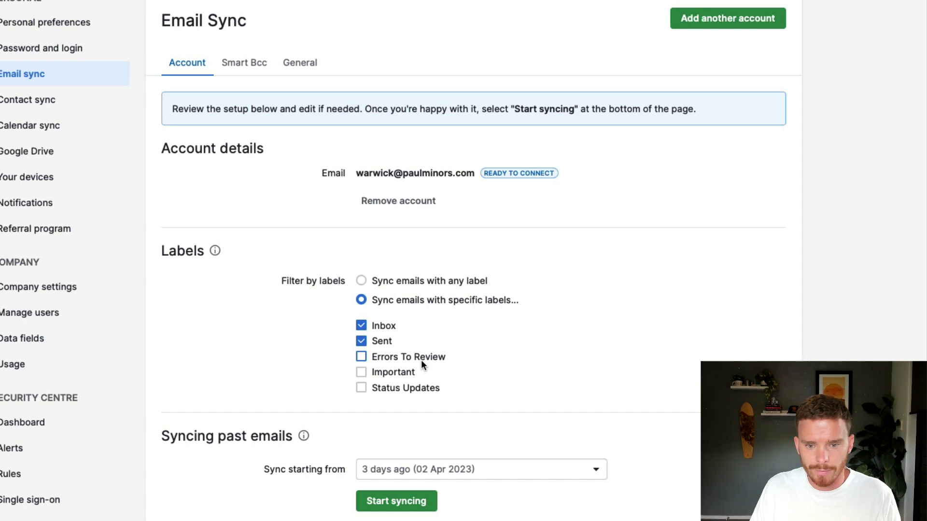
click(424, 283)
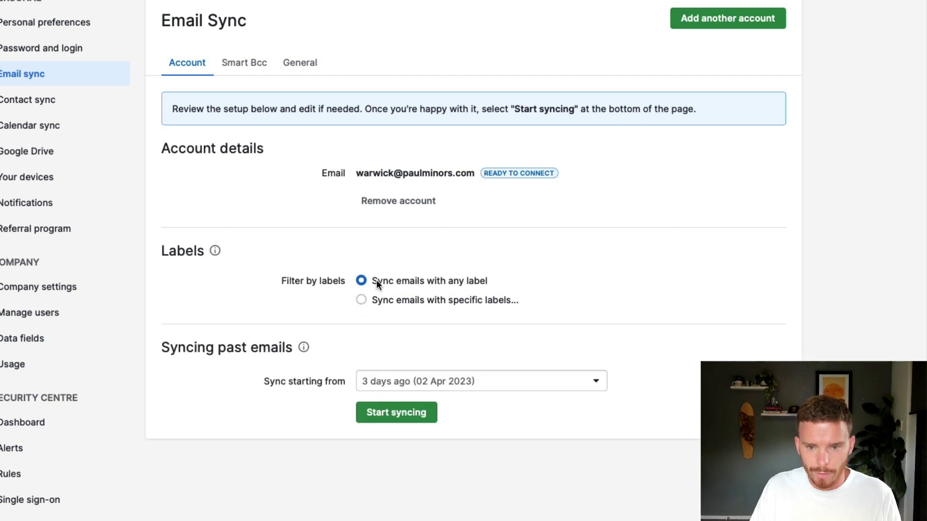
click(421, 380)
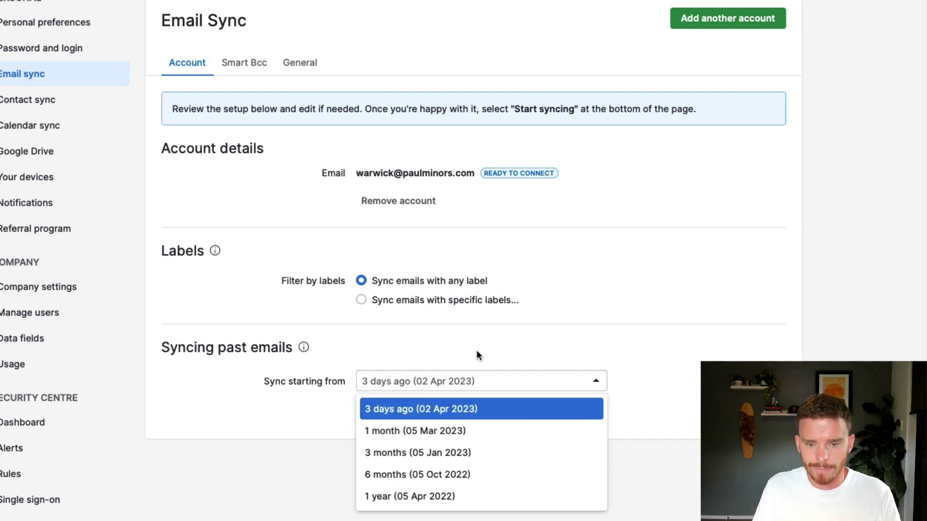
click(468, 369)
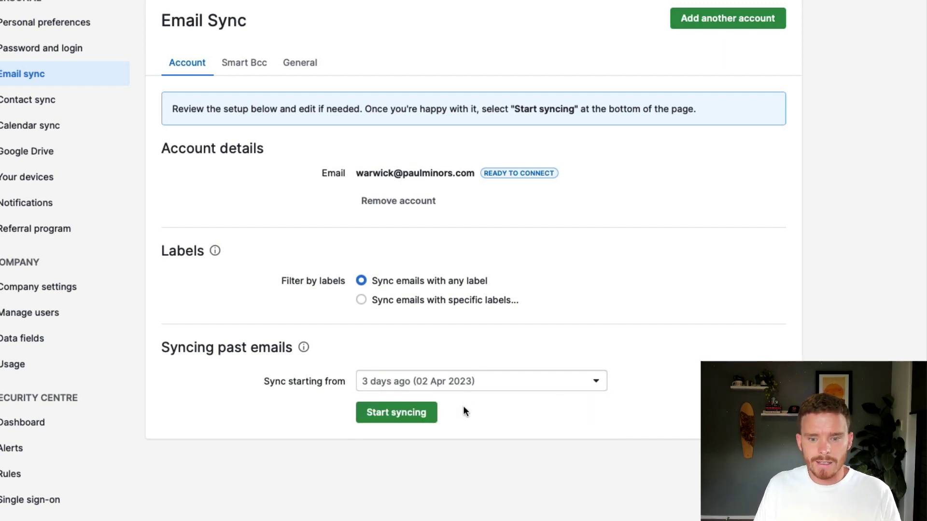
click(395, 415)
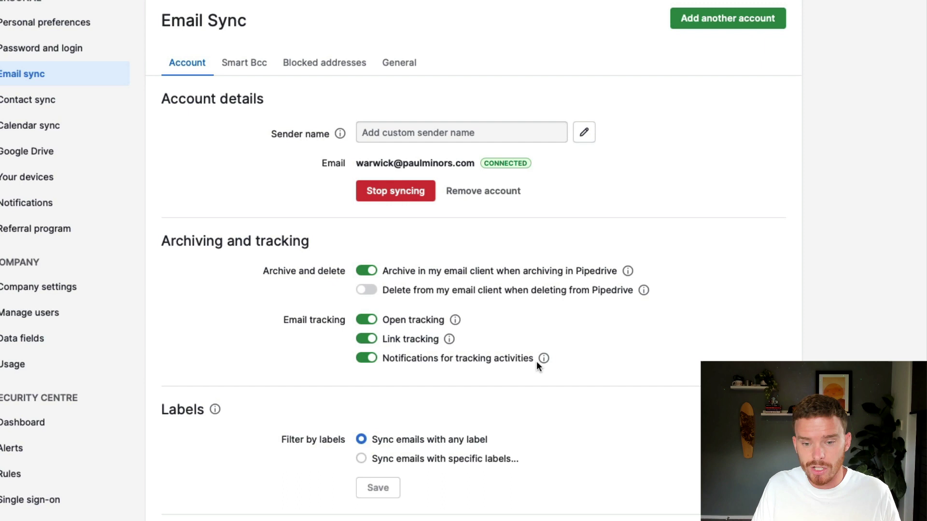
Change the account's sender name to the user's full name and save it
click(583, 132)
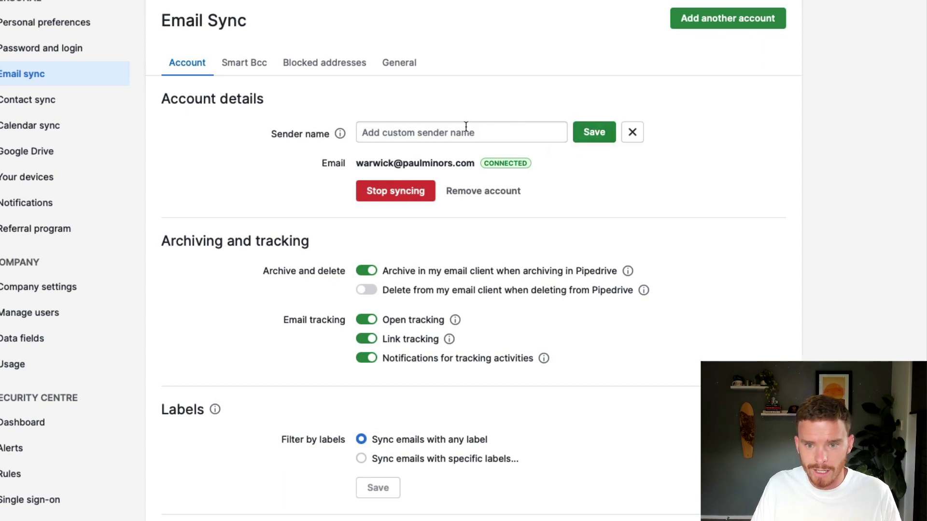
click(466, 128)
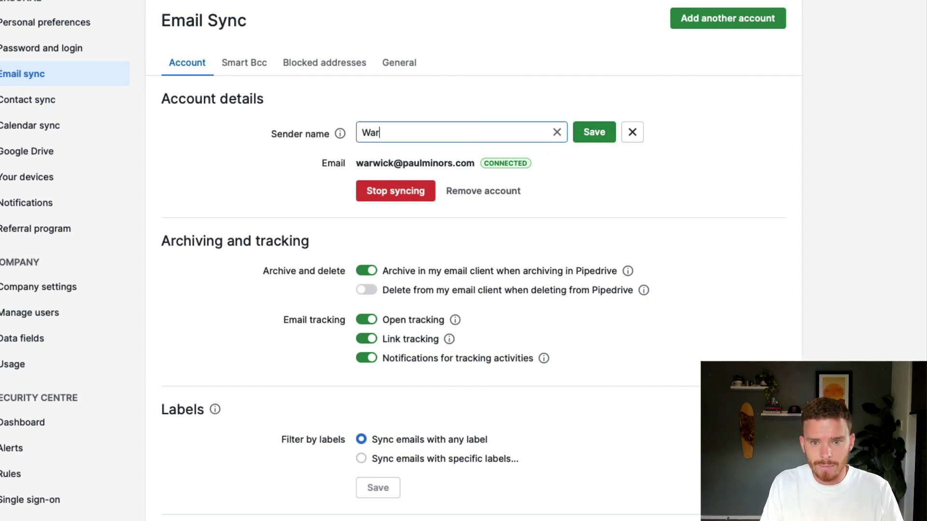
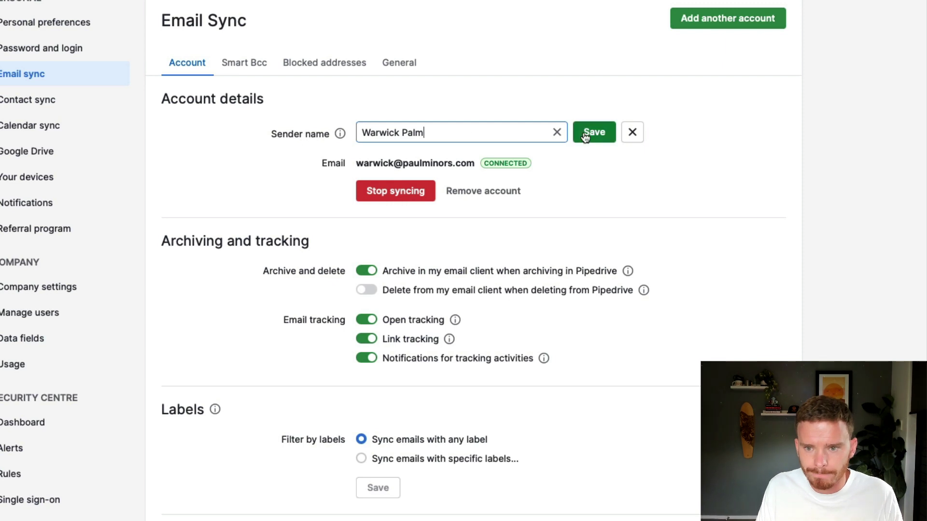
click(586, 133)
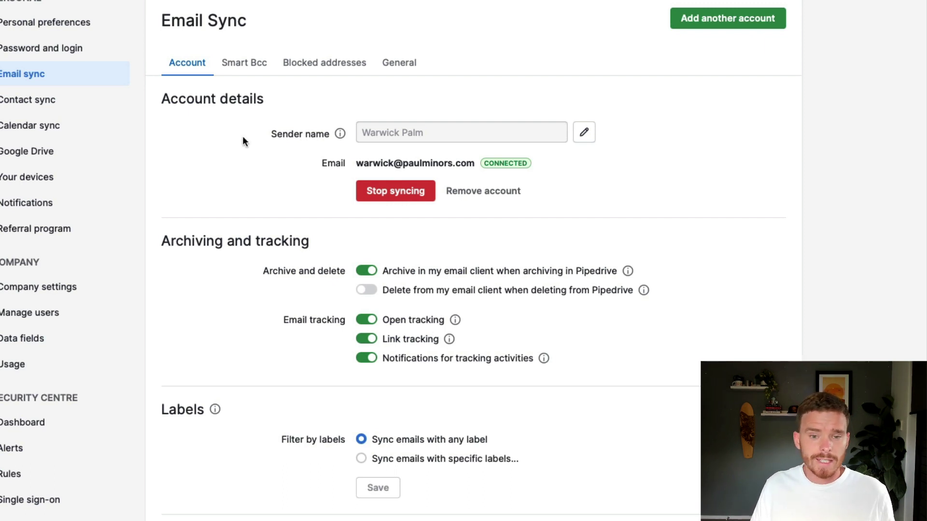
Review the Smart Bcc and Blocked addresses tabs, then return to General settings
click(246, 65)
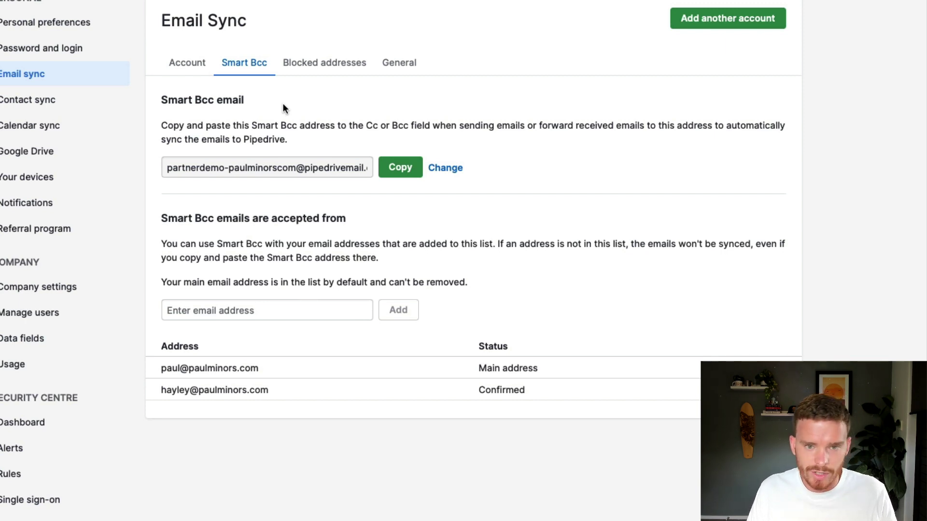
click(327, 68)
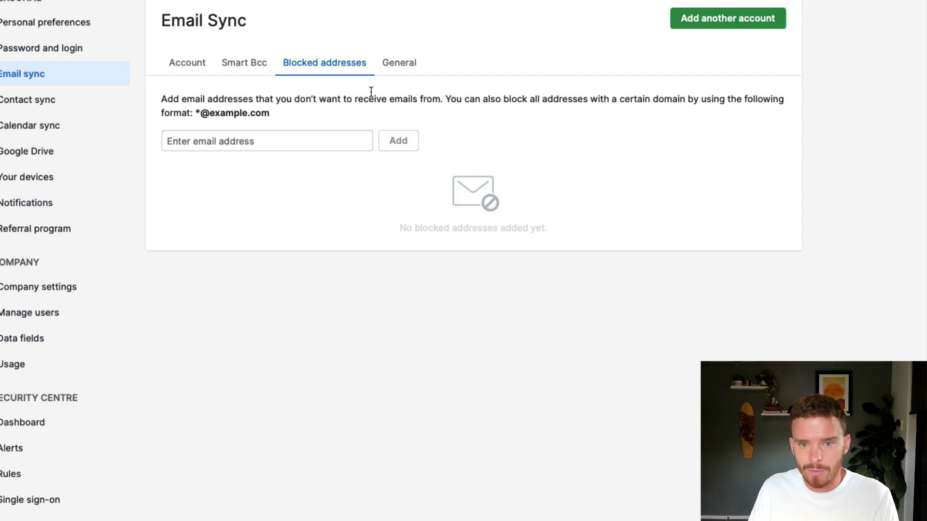
click(399, 63)
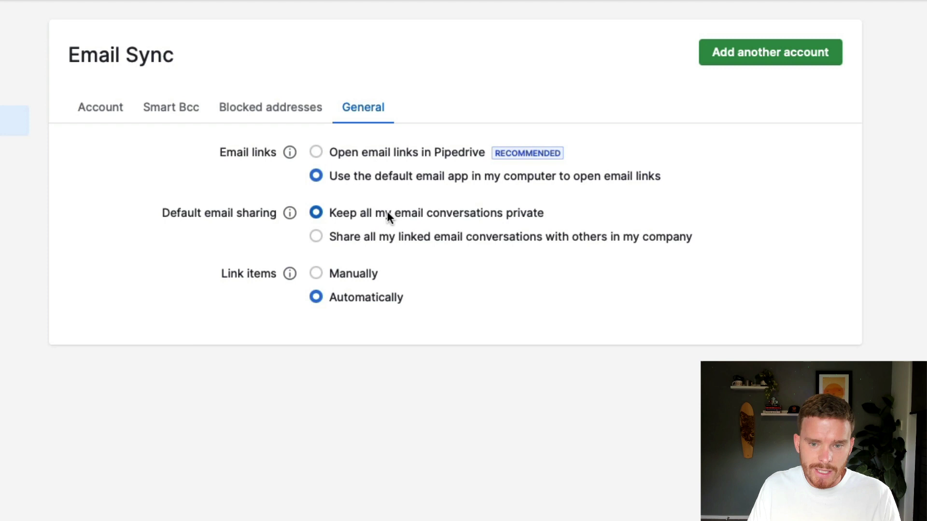
click(355, 241)
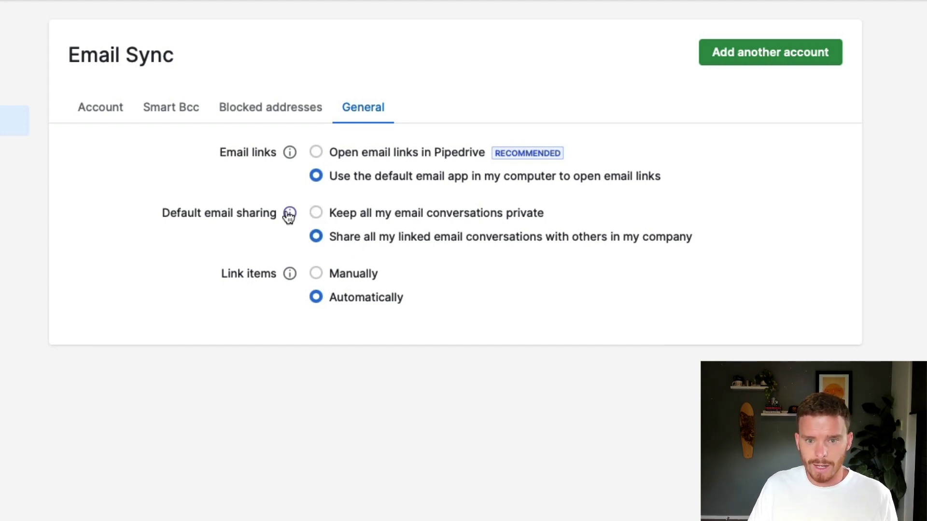
mouse_move(289, 215)
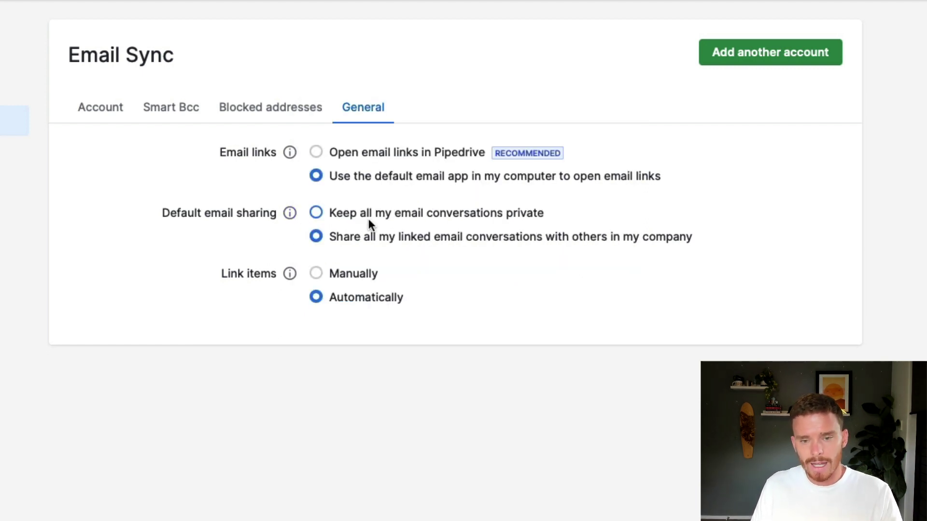
click(374, 214)
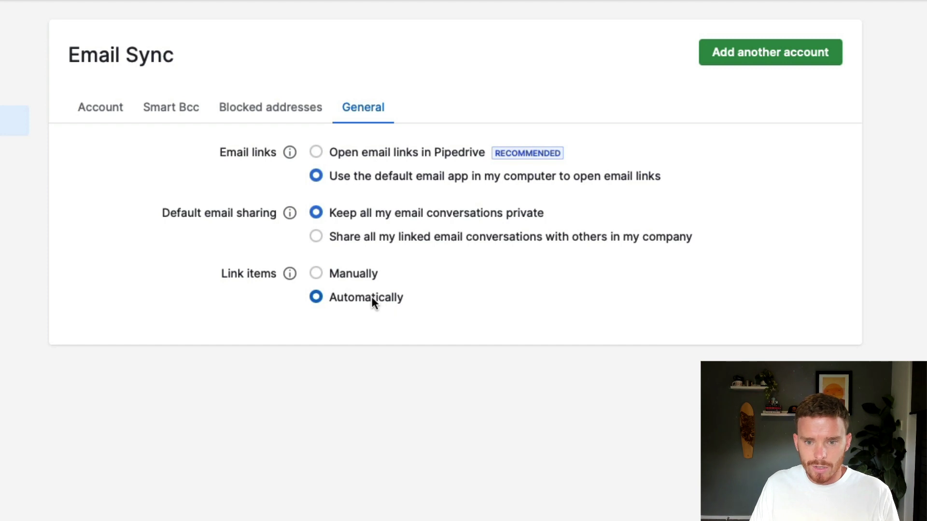
mouse_move(290, 276)
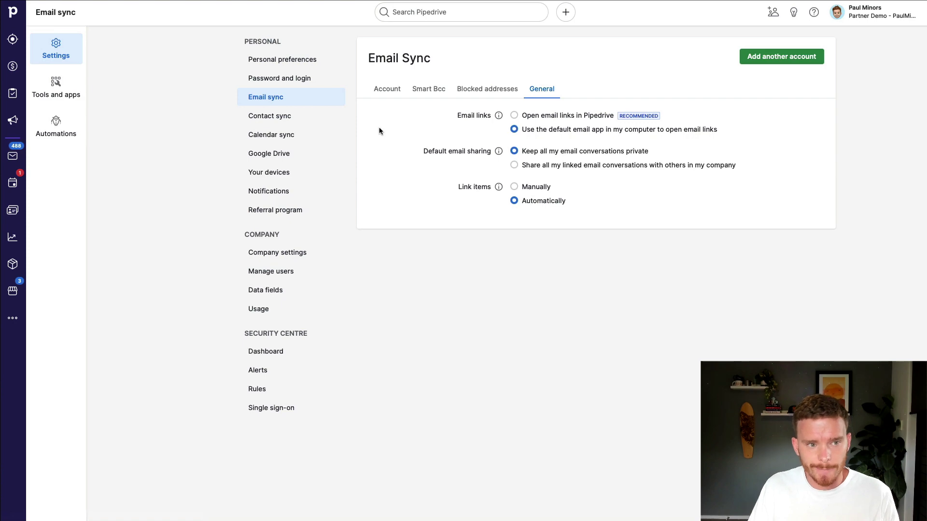
Compose a new email from Mail and bring up its empty signature editor
click(26, 159)
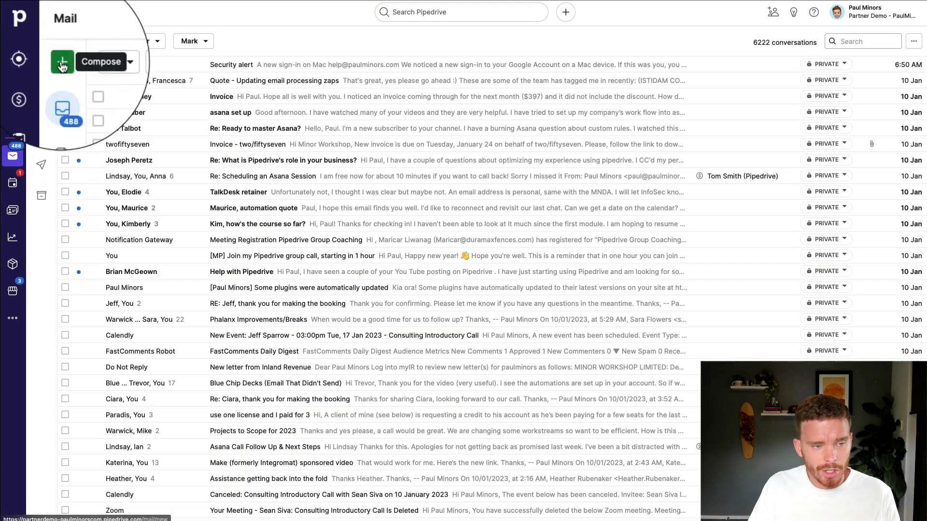
click(41, 42)
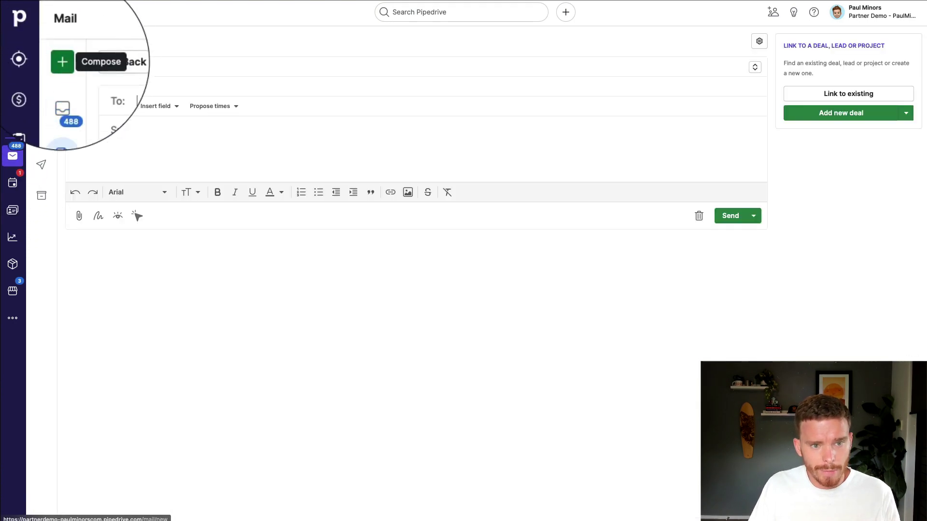
click(96, 216)
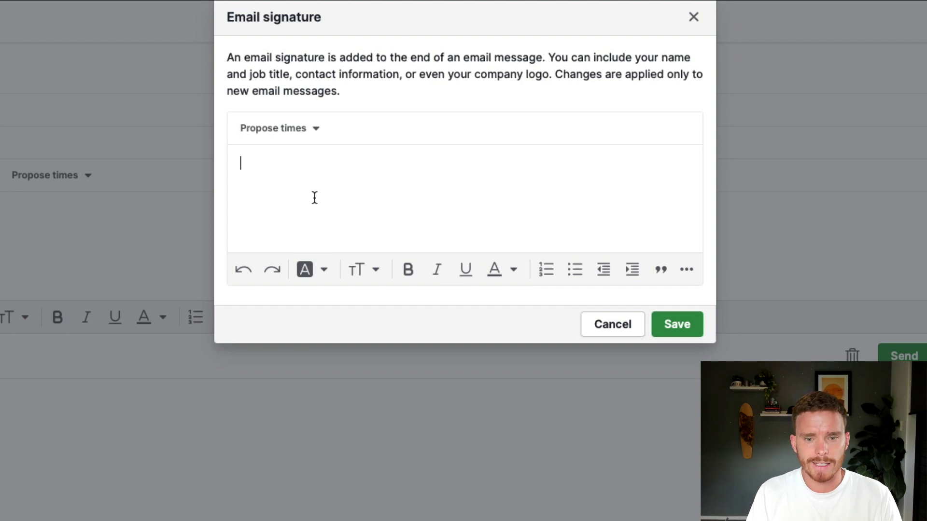
Paste the ready-made signature and link 'Book a call with me' to the Calendly booking page
text(Paul Minors Pipedrive Partner of the Year Winner 2021 & 2022 » Book a call with me «)
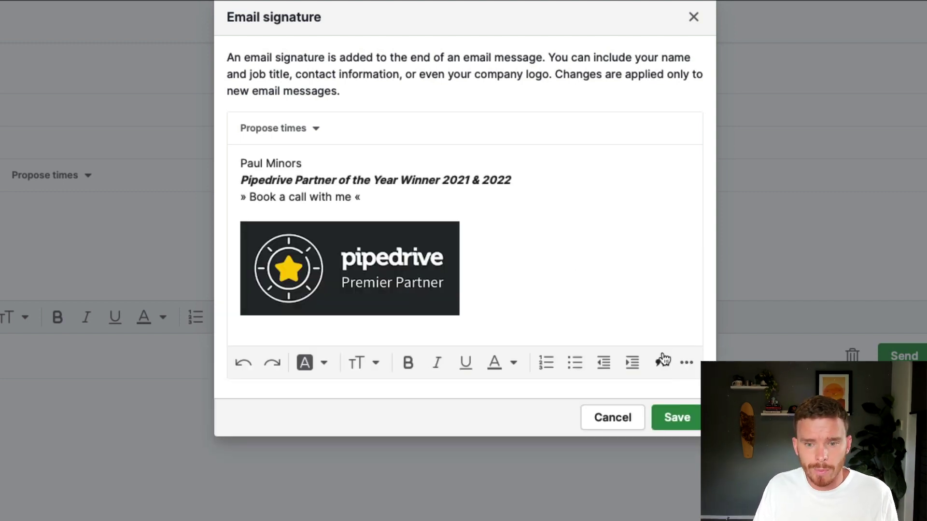
click(686, 363)
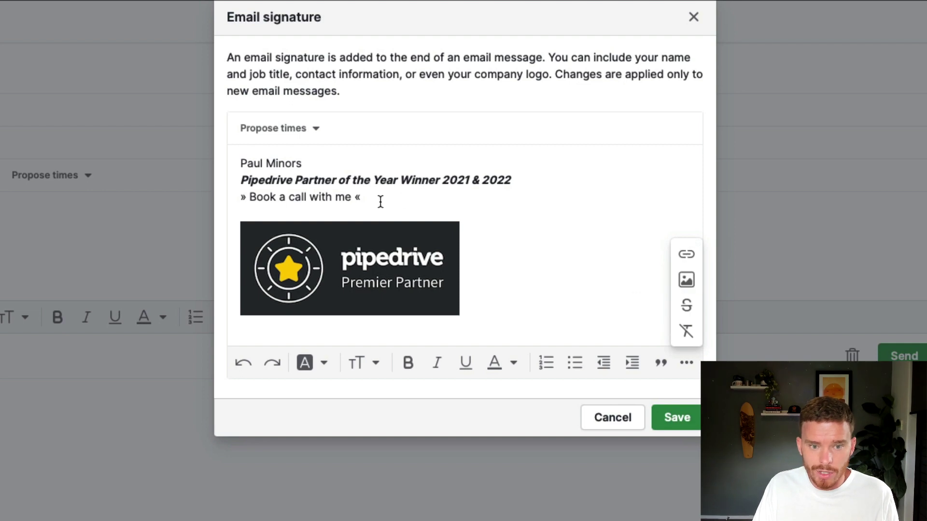
drag(318, 197, 250, 199)
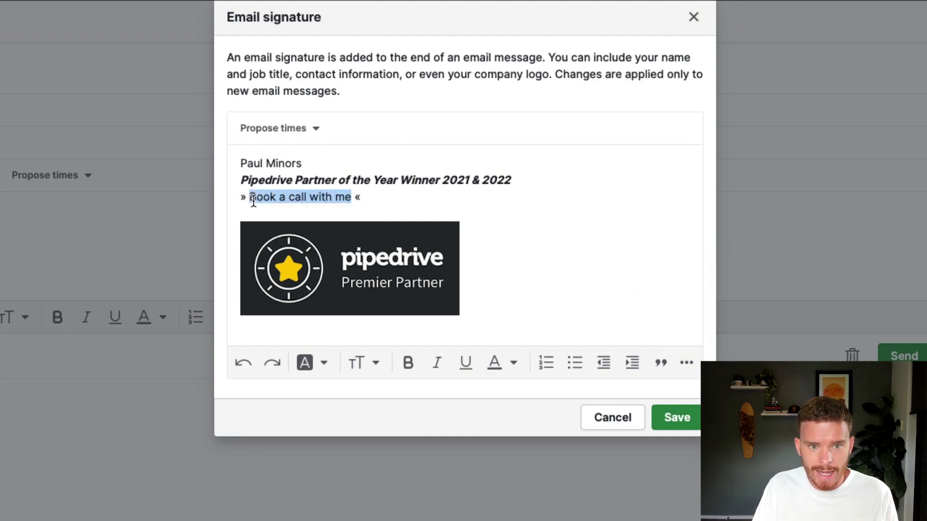
click(687, 363)
click(686, 254)
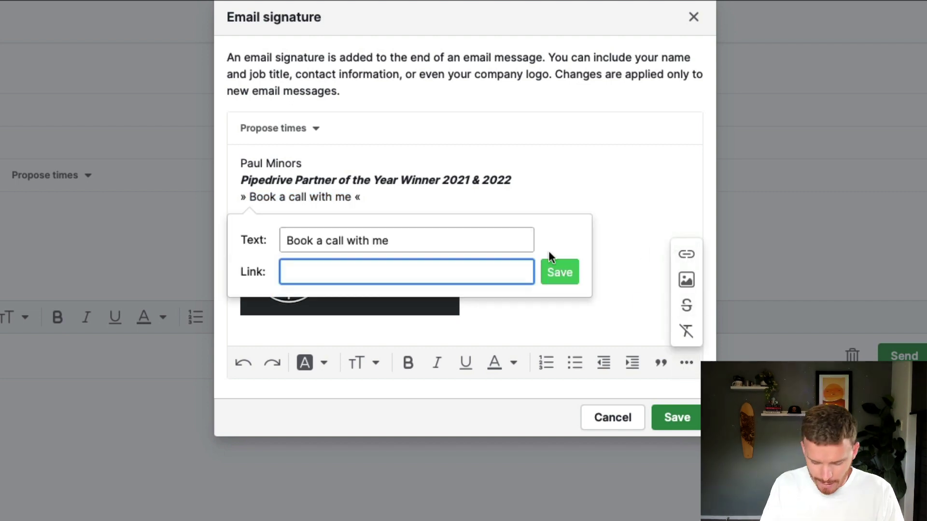
text(https://calendly.com/paulminors/)
key(Return)
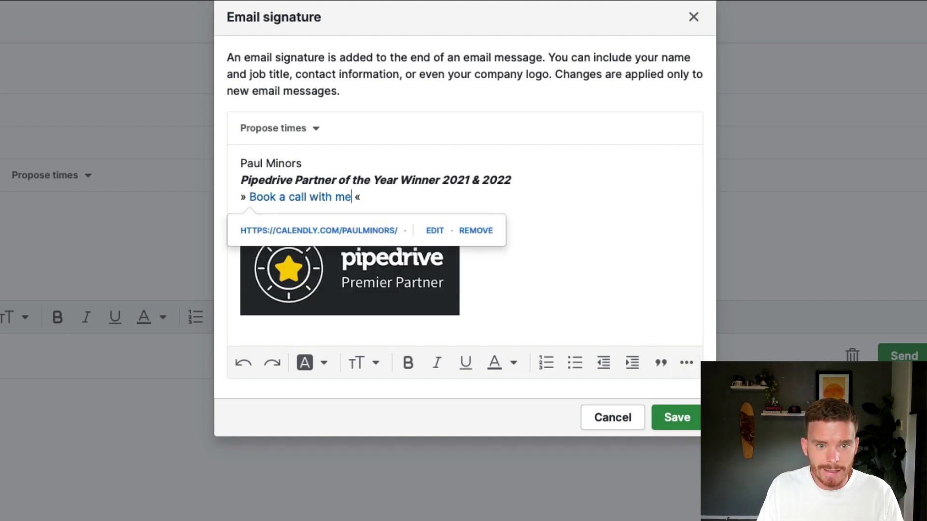
click(545, 218)
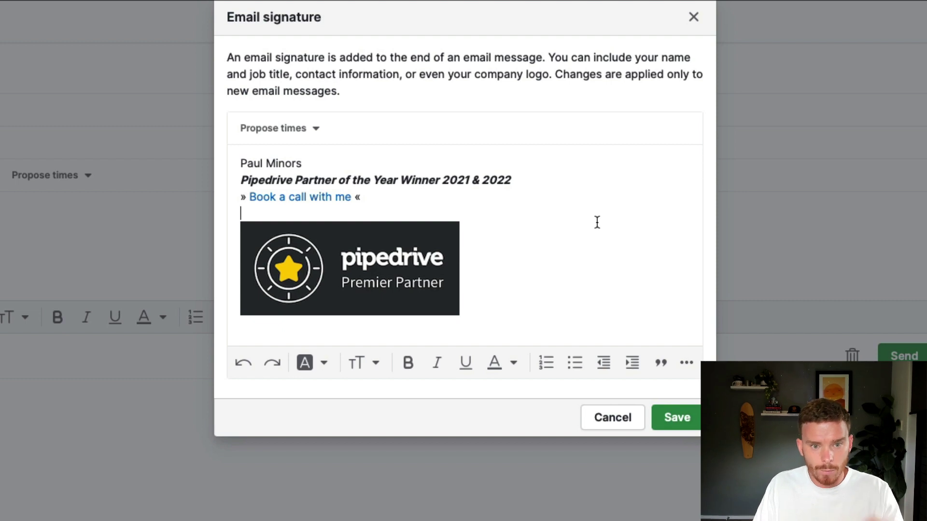
Save the signature, then reach Manage templates from the Choose template list
click(676, 417)
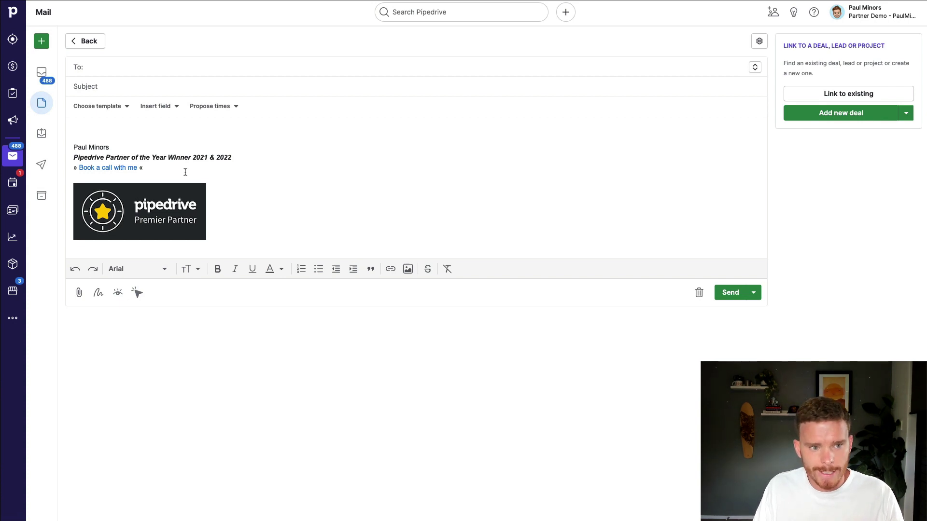
click(125, 107)
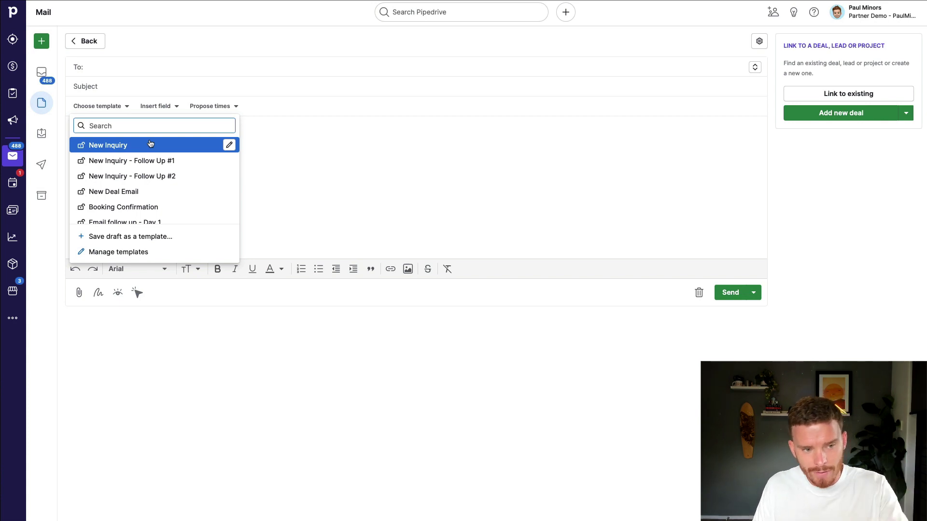
scroll(160, 164, down, 3)
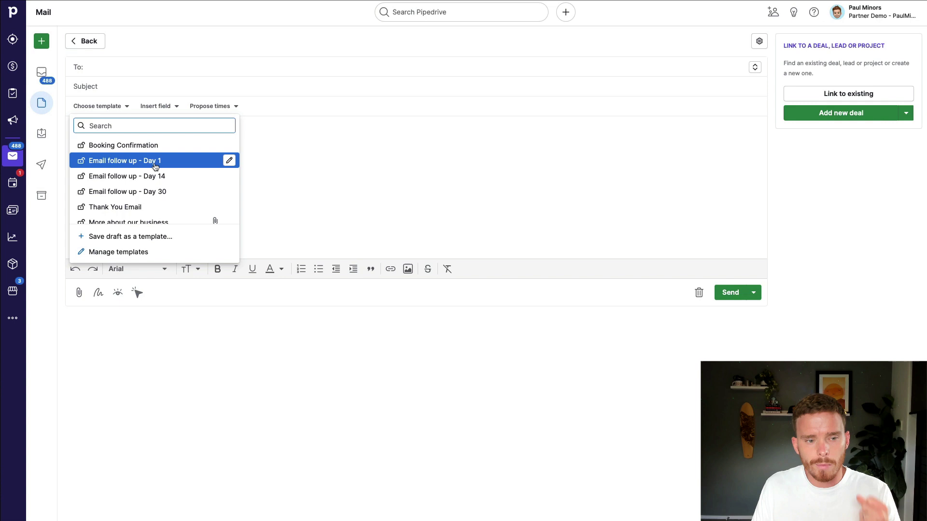
scroll(148, 172, down, 1)
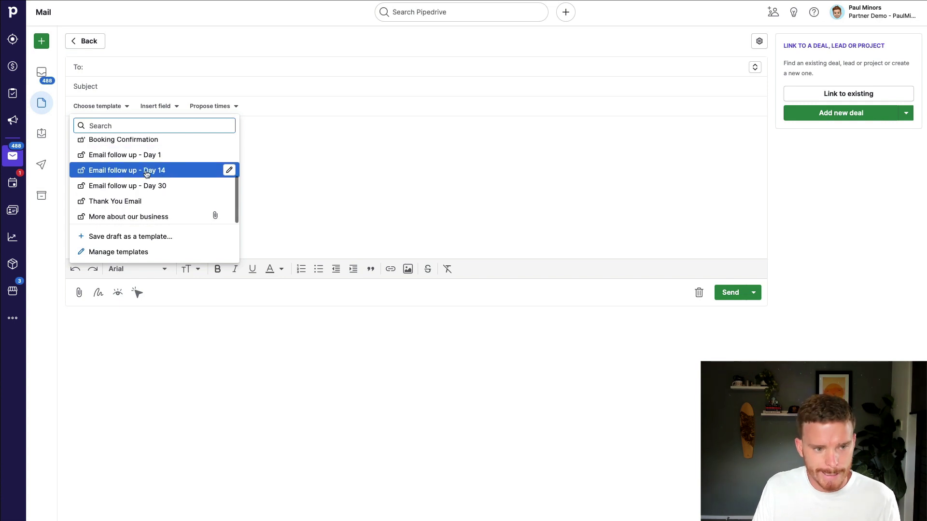
click(102, 253)
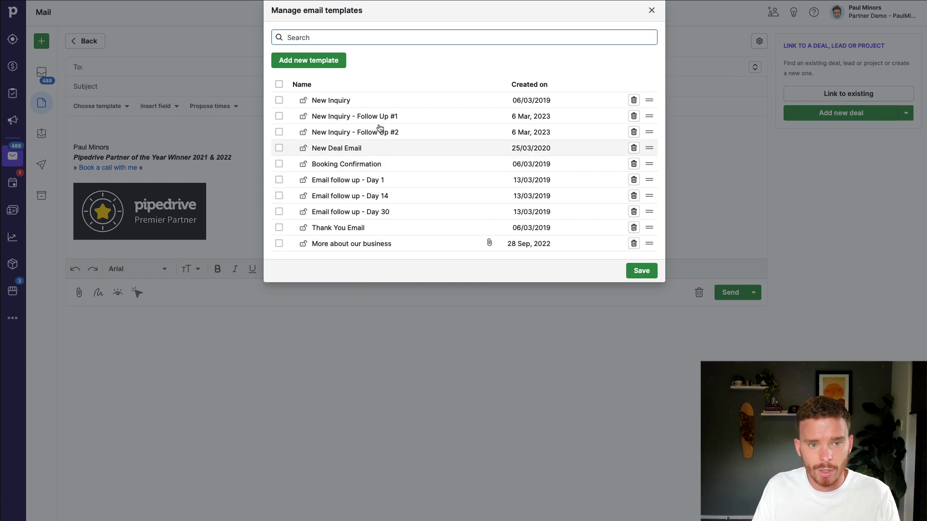
Create template 'Intro to new lead' with subject '[Person First Name], book a call with me'
click(316, 61)
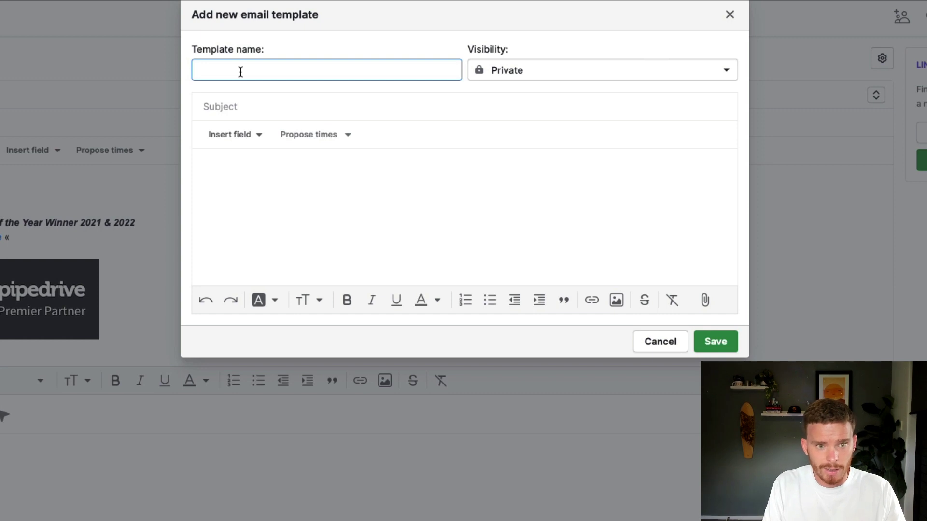
text(Intro to new lead)
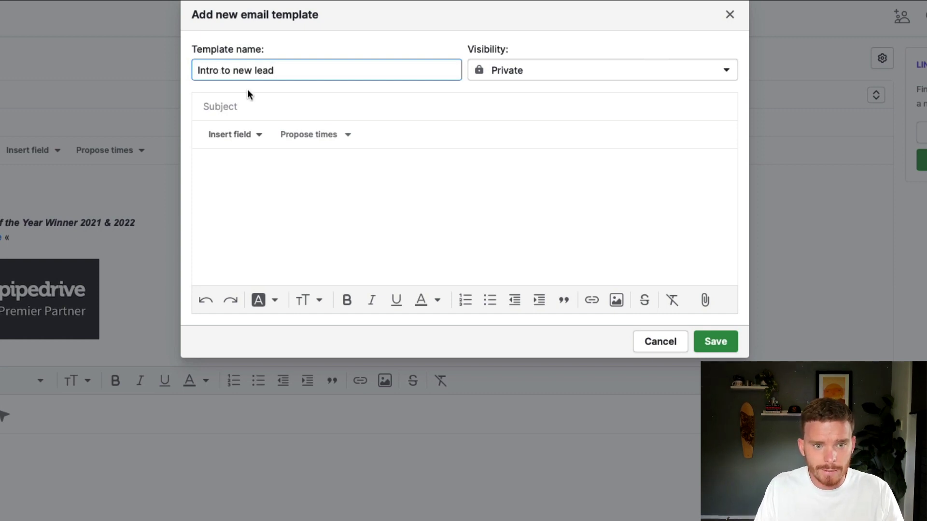
click(248, 108)
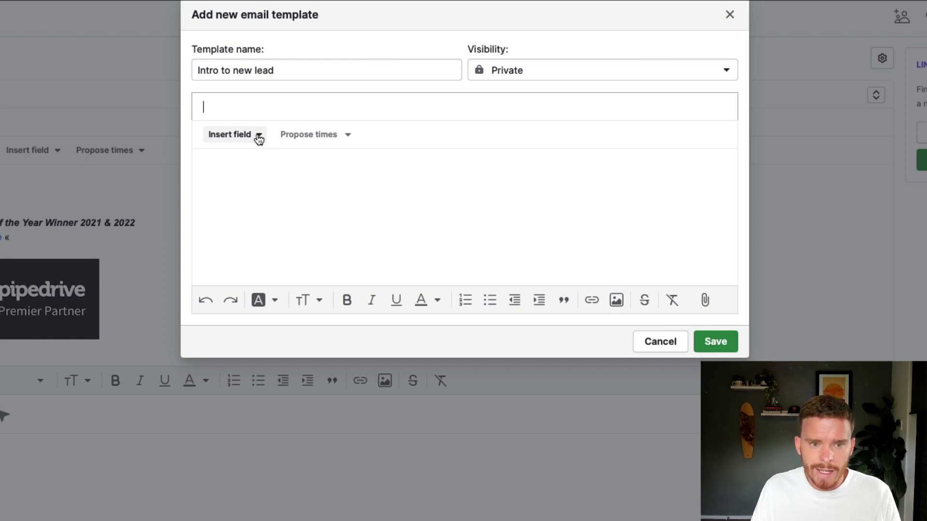
click(260, 140)
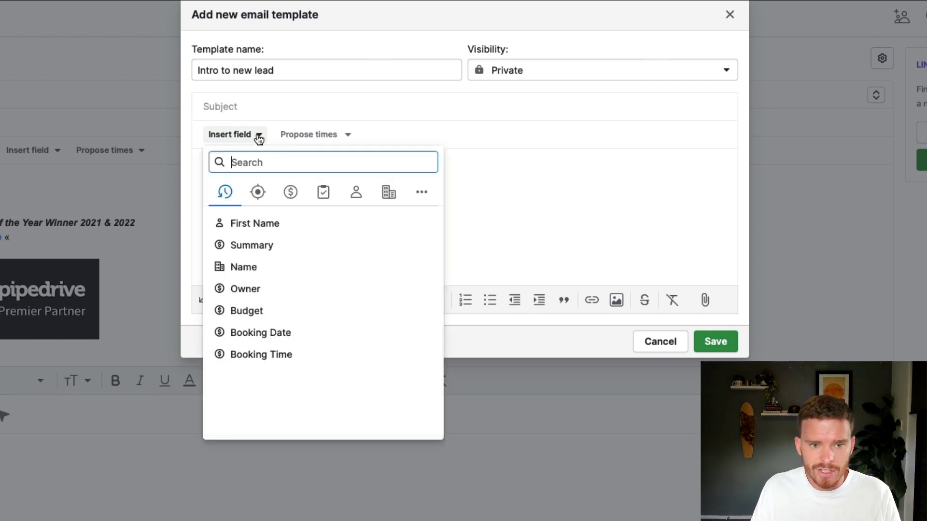
click(257, 192)
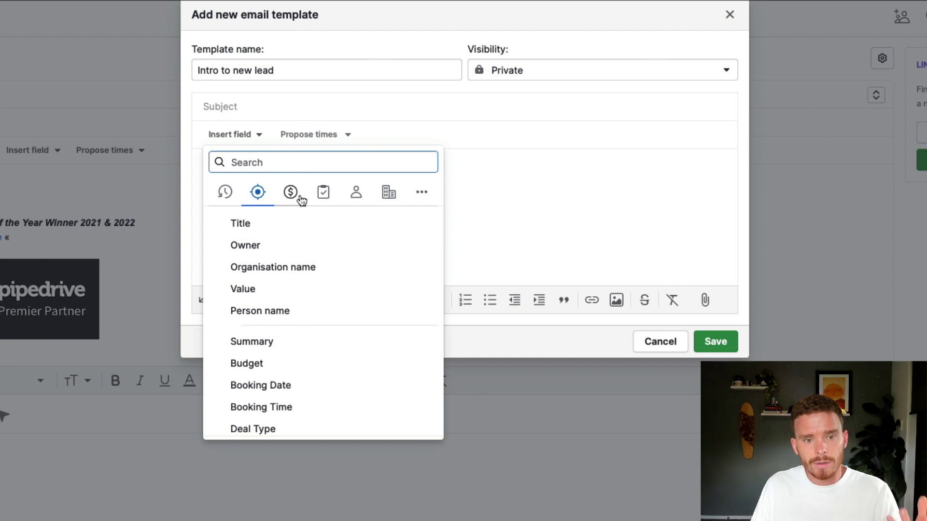
click(348, 199)
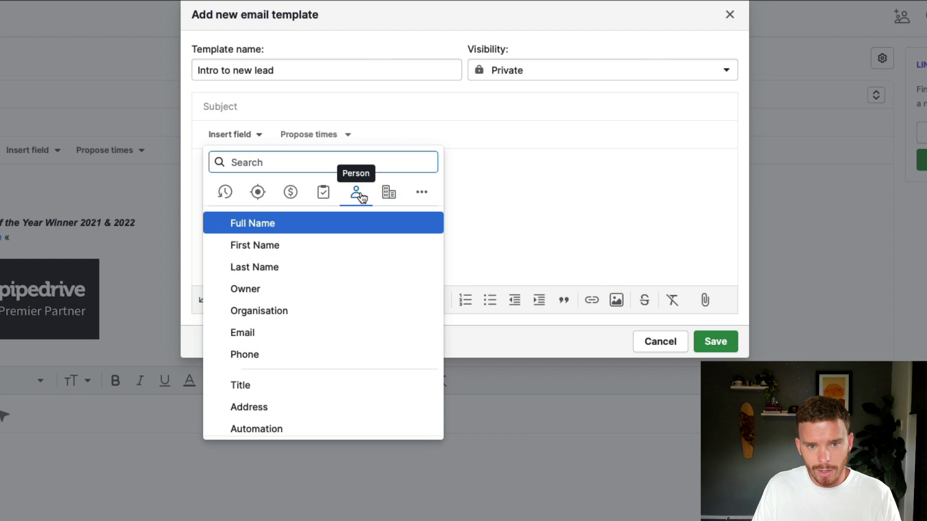
click(284, 253)
text(, book a)
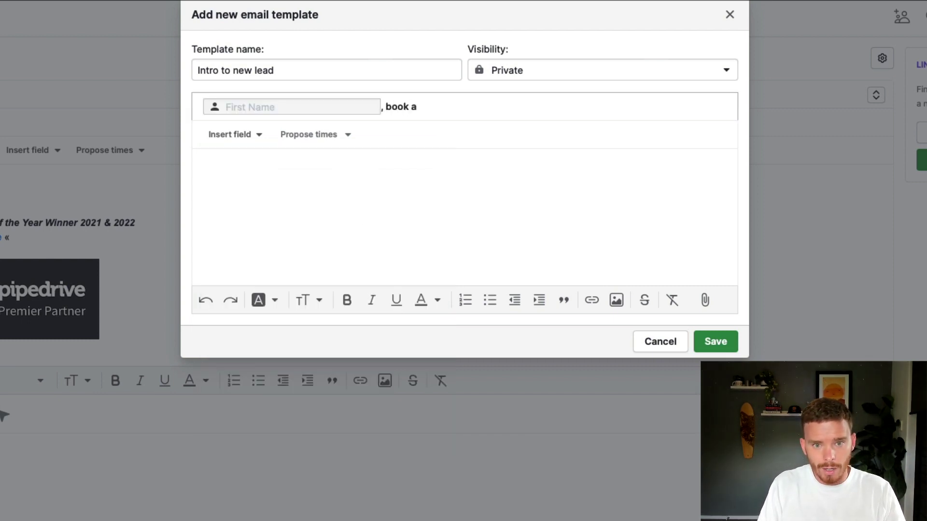
text( call with me)
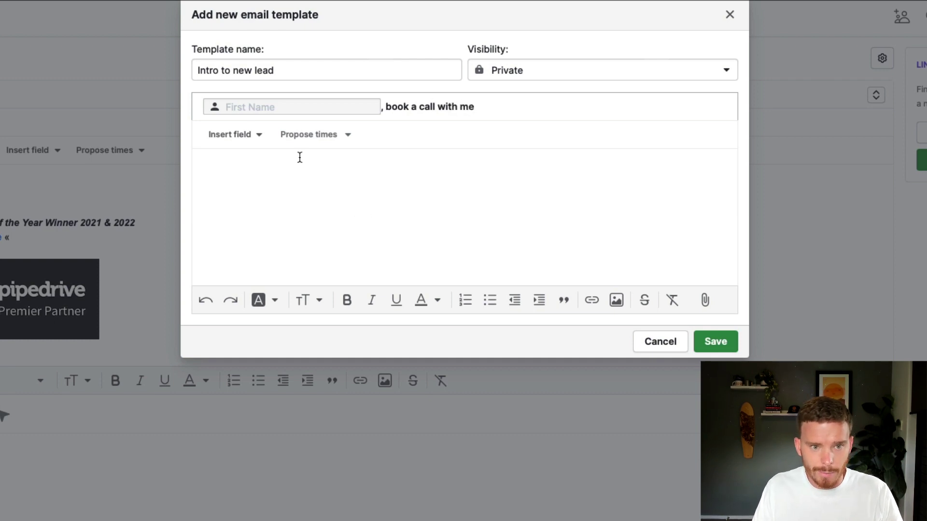
Write the template body: 'Hi' plus a First Name field, then 'Thanks for reaching out, please book a call with me here.'
click(299, 157)
text(Hi)
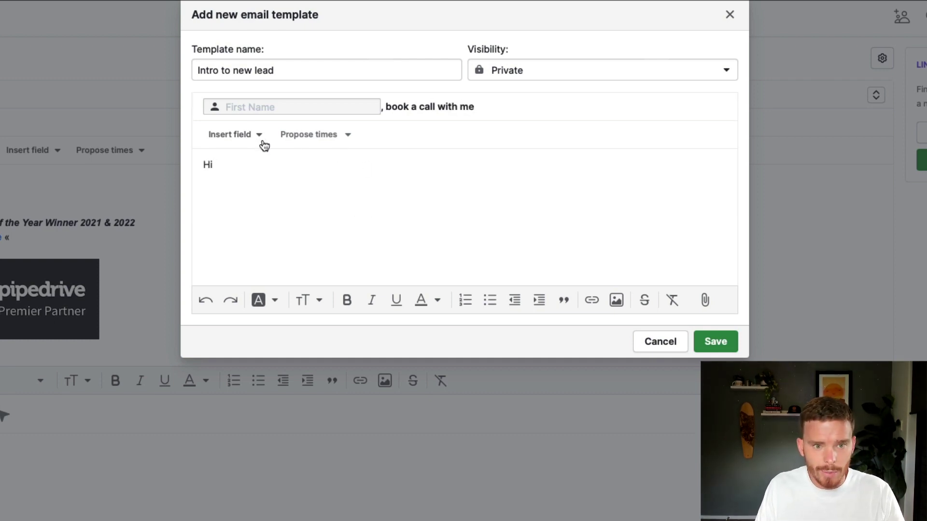
click(264, 143)
click(269, 221)
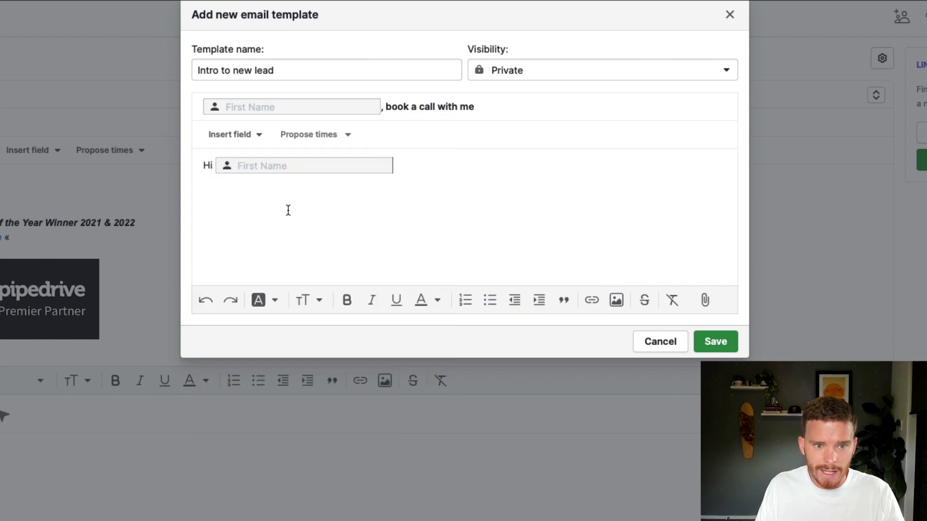
text(,  )
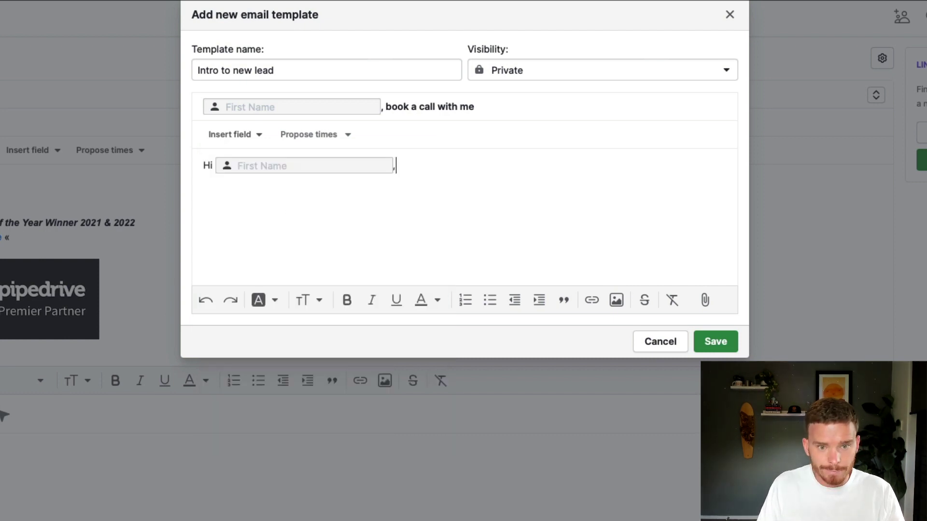
text(Thanks )
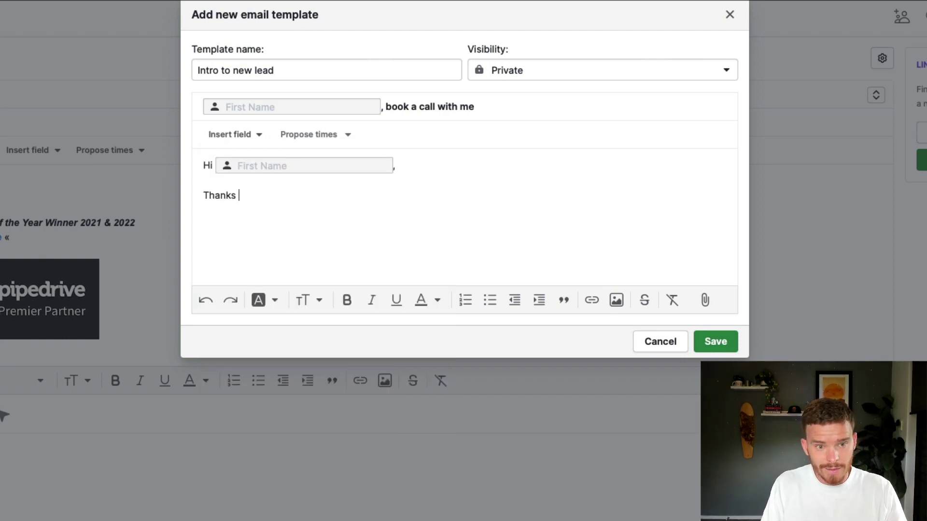
text(for reaching out, )
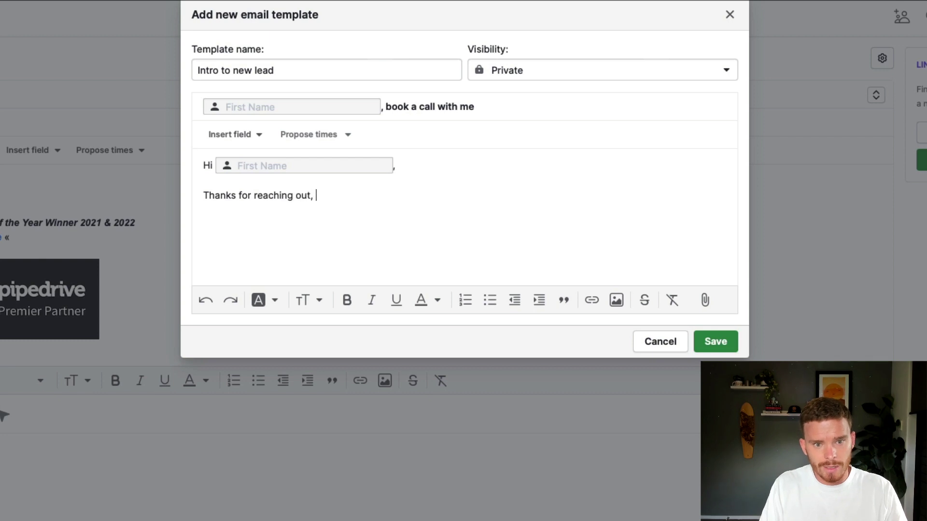
text(please bo)
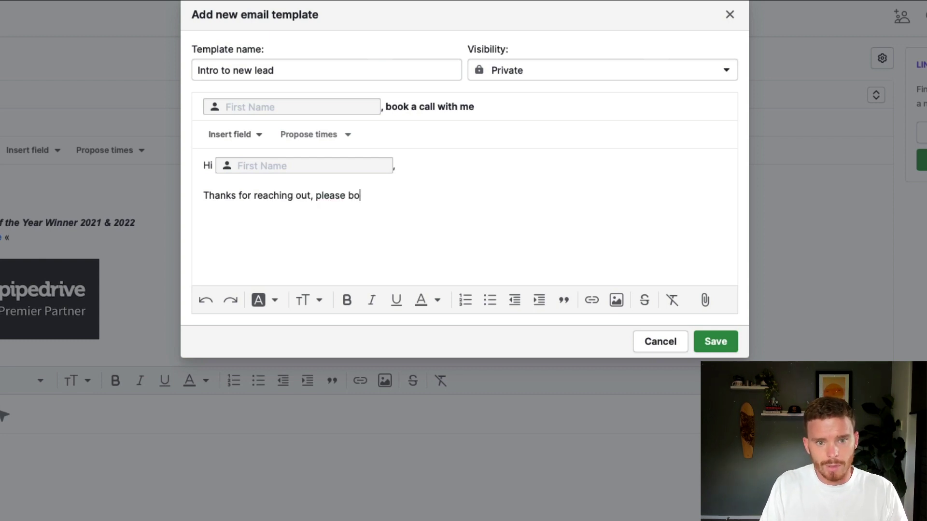
text(ok a call with me here.)
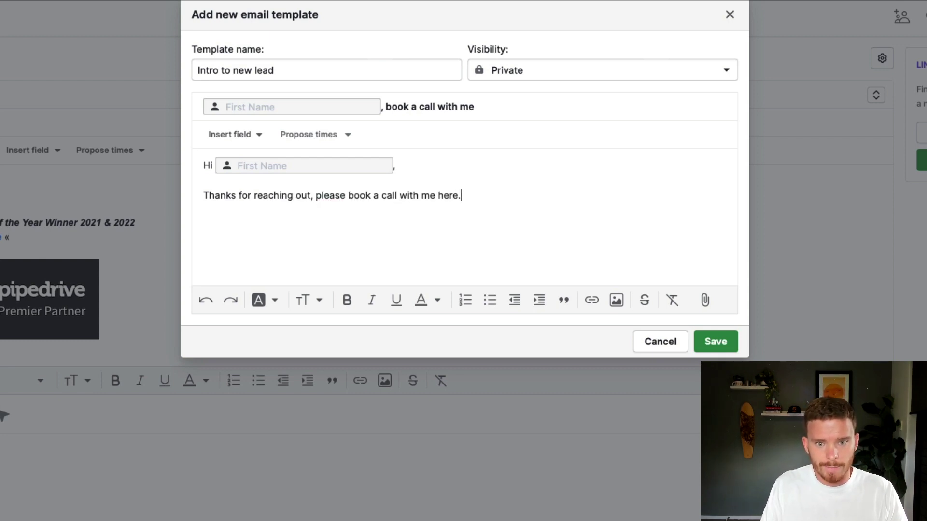
Link the word 'here' to the Calendly booking page URL and add the sign-off 'Regards,'
key(ctrl+shift+Left)
key(ctrl+k)
text(https://calendly.com/paulminors/)
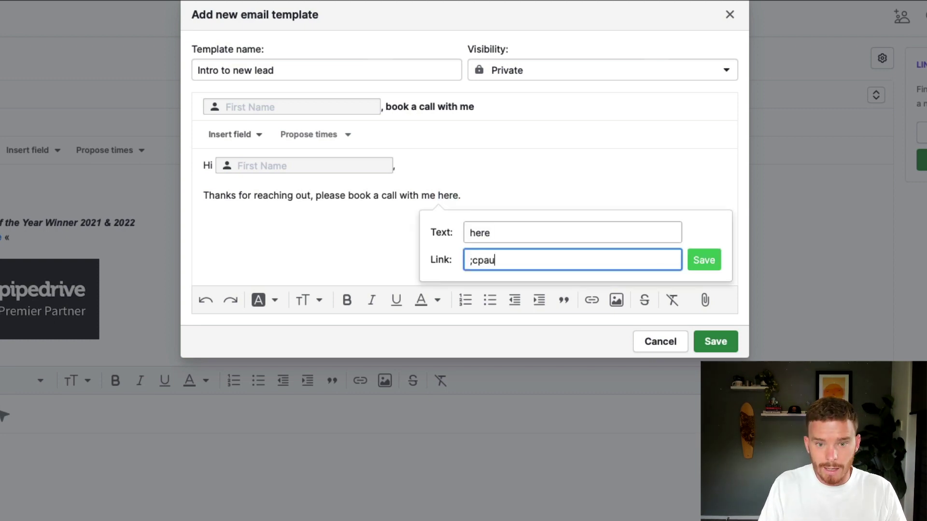
key(Return)
click(537, 195)
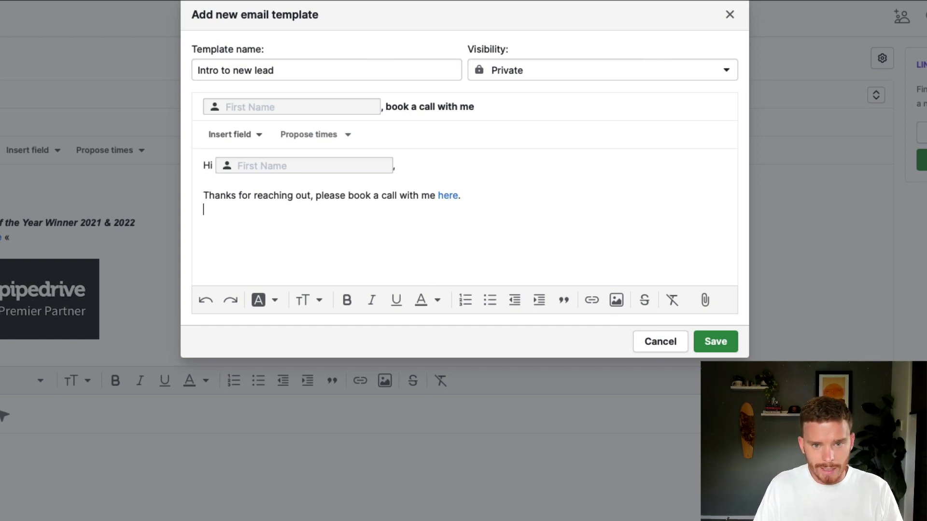
text(Regards,)
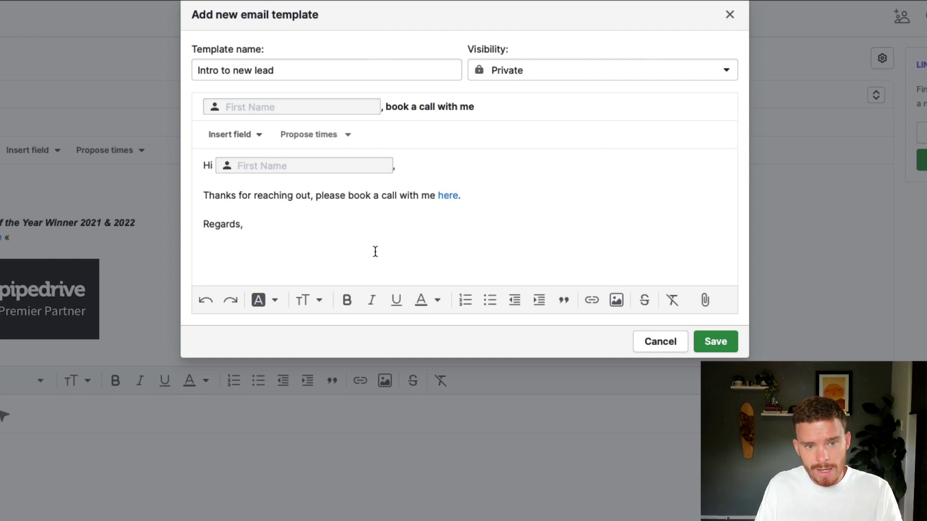
Set the template's visibility to Shared, save it, and close Manage templates
click(520, 71)
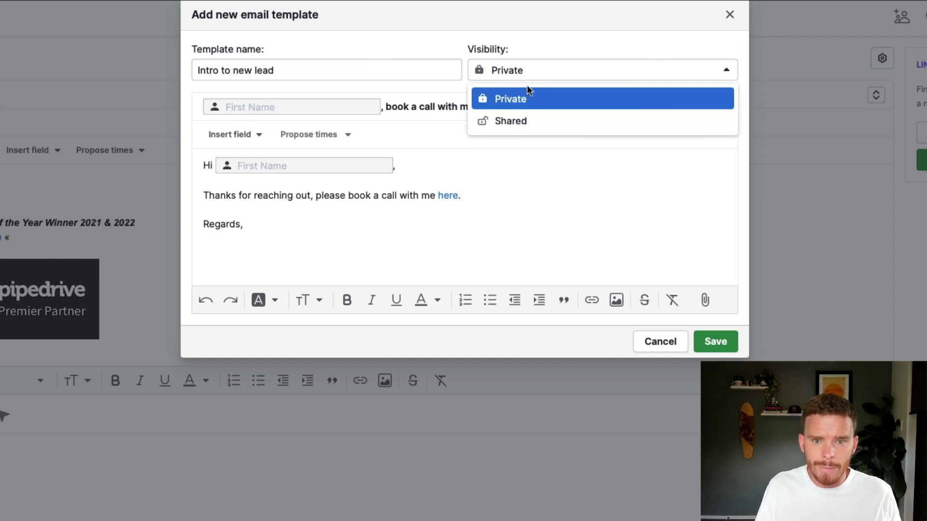
click(532, 122)
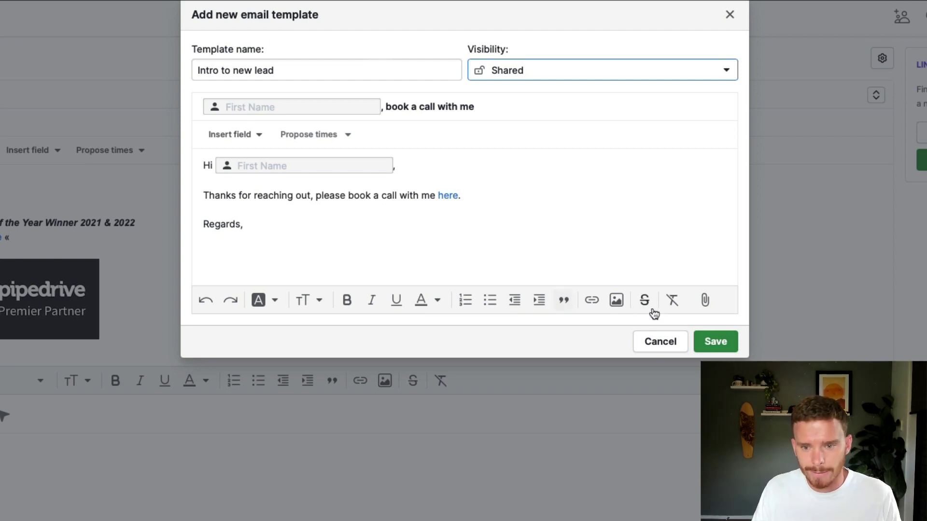
click(706, 344)
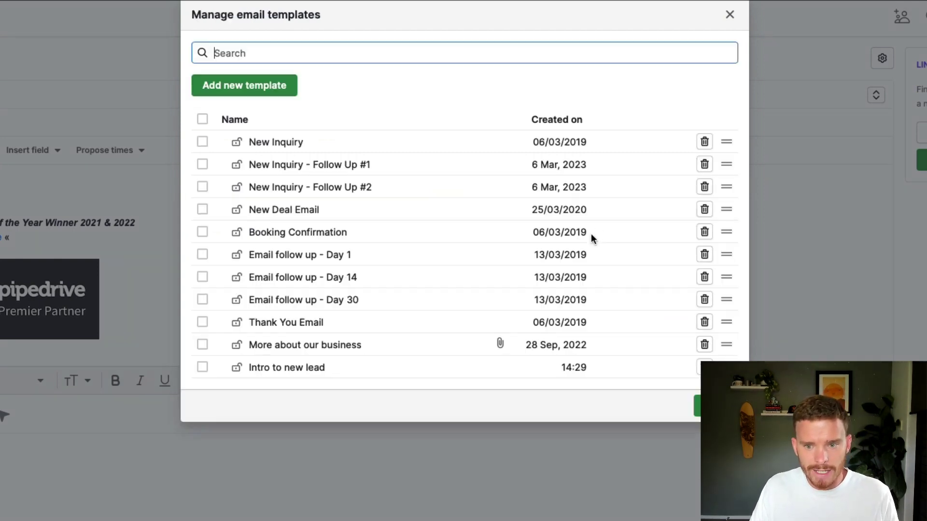
click(730, 14)
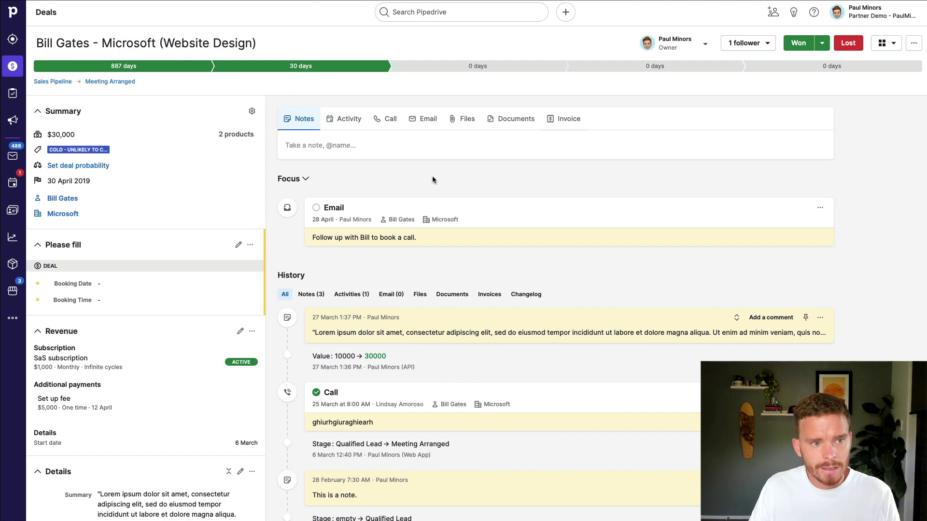
Start a new email on the deal, addressed to the contact, with only the signature in the body
click(427, 121)
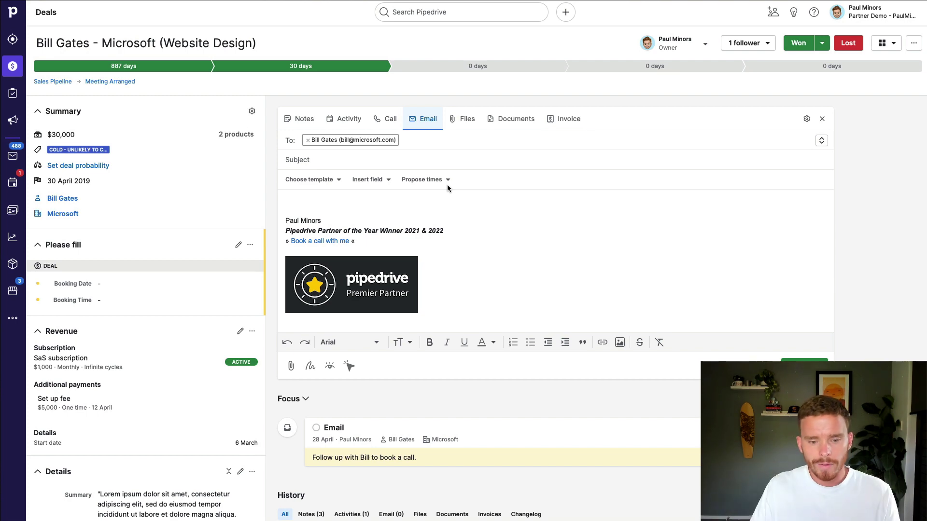
scroll(453, 234, down, 8)
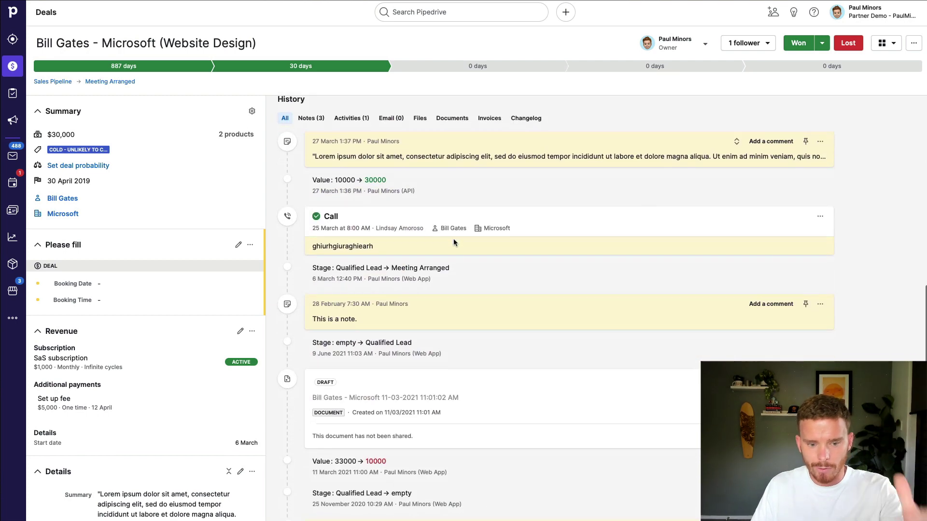
scroll(453, 238, down, 1)
scroll(453, 239, up, 9)
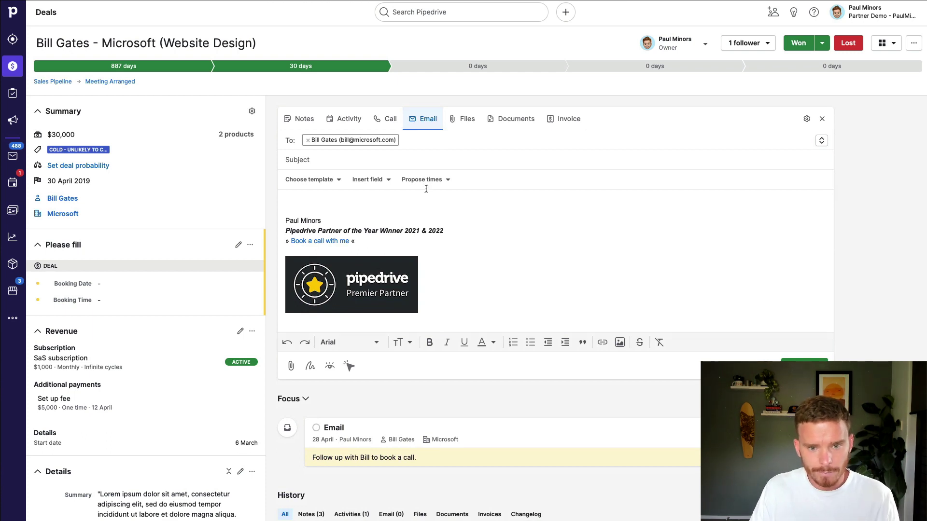
Fill the email from the book-a-call template, removing a Lorem ipsum paragraph pasted in by mistake
click(337, 181)
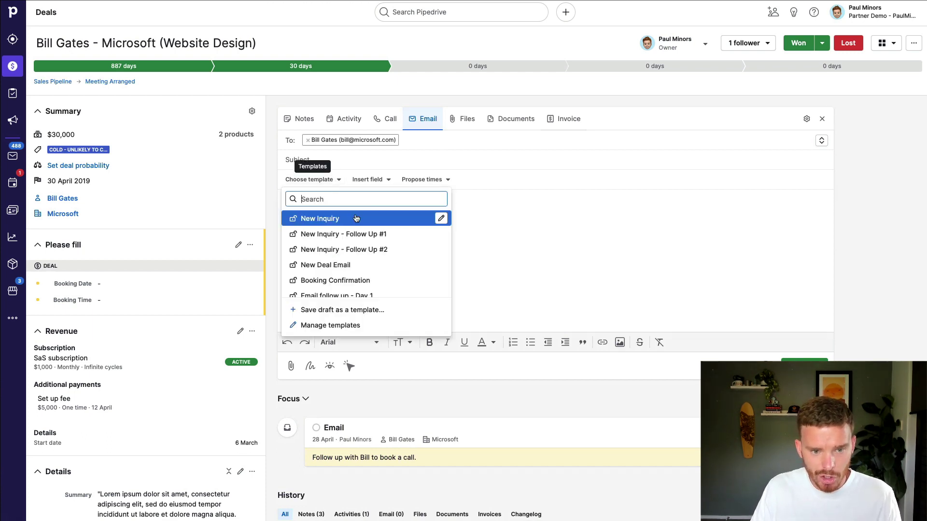
scroll(354, 216, down, 3)
click(333, 292)
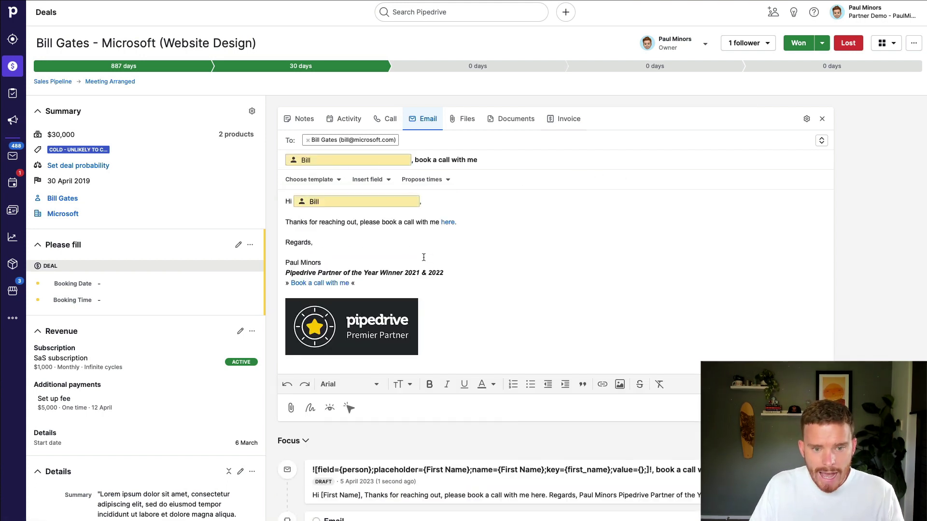
click(506, 221)
key(Return)
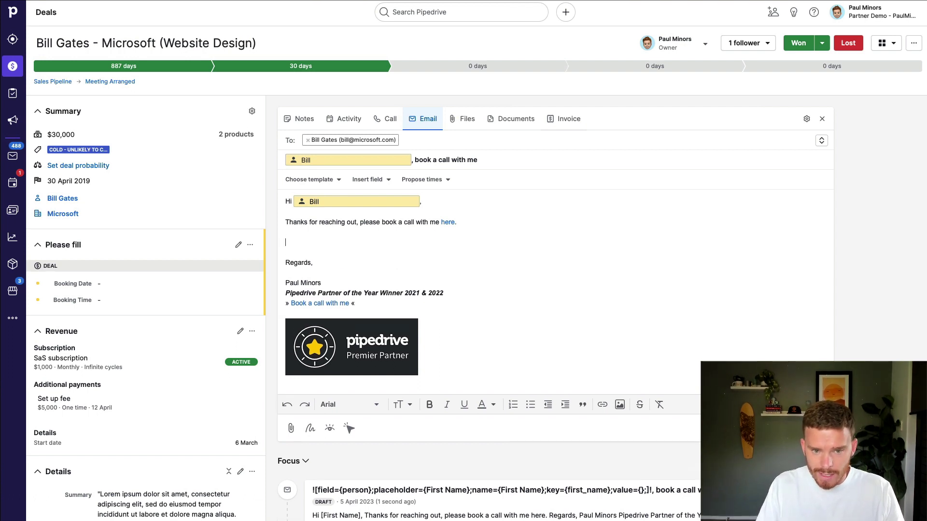
text("Lorem ipsum dolor sit amet, consectetur adipiscing elit, sed do eiusmod tempor incididunt ut labore et dolore magna aliqua. Ut enim ad minim veniam, quis nostrud exercitation ullamco laboris nisi ut aliquip ex ea commodo consequat. Duis aute irure dolor in reprehenderit in voluptate velit esse cillum dolore eu fugiat nulla pariatur. Excepteur sint occaecat cupidatat non proident, sunt in culpa qui officia deserunt mollit anim id est laborum.")
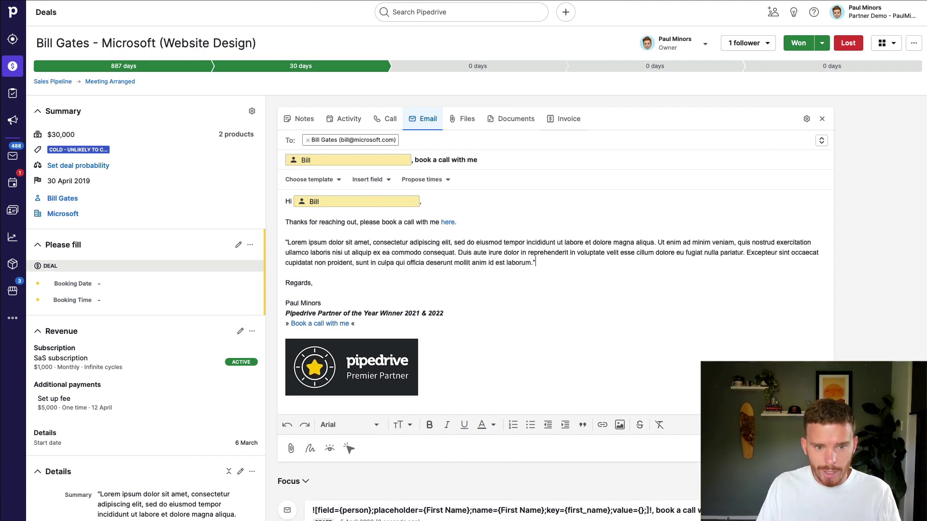
key(shift+Up)
key(shift+Up)
key(shift+Up)
key(BackSpace)
key(BackSpace)
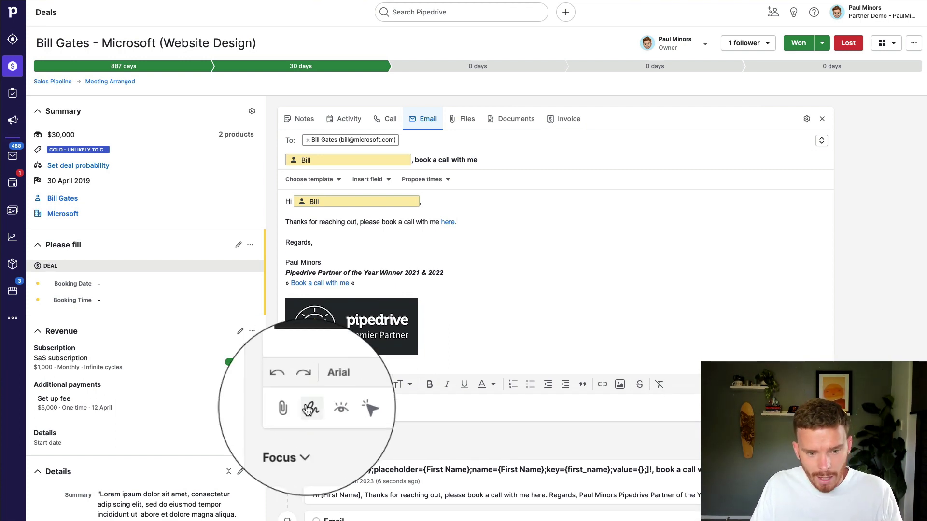
Enable email open and link click tracking, and cancel the Send later scheduling
click(327, 409)
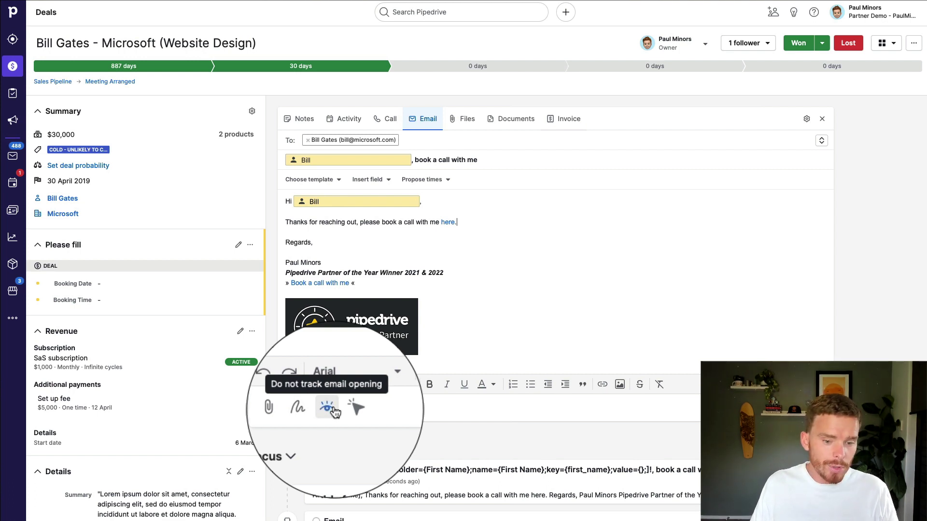
click(347, 408)
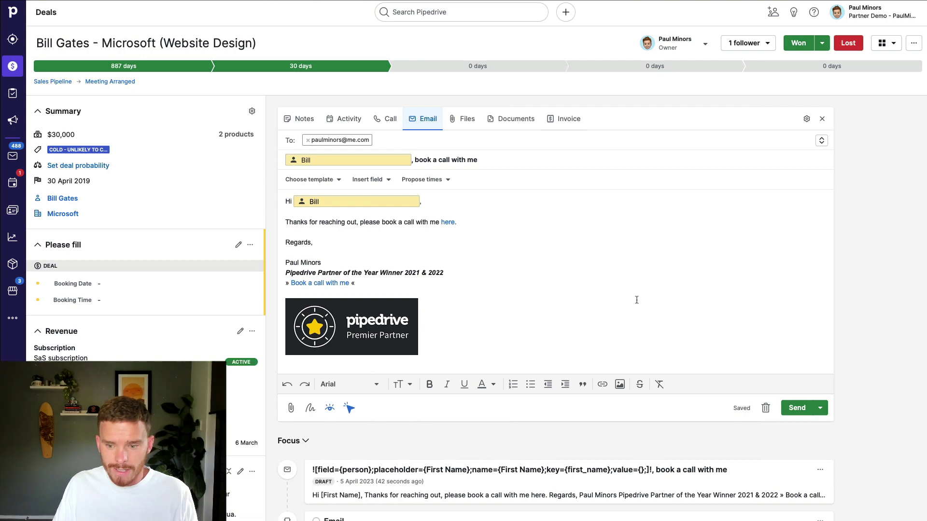
click(819, 408)
click(802, 424)
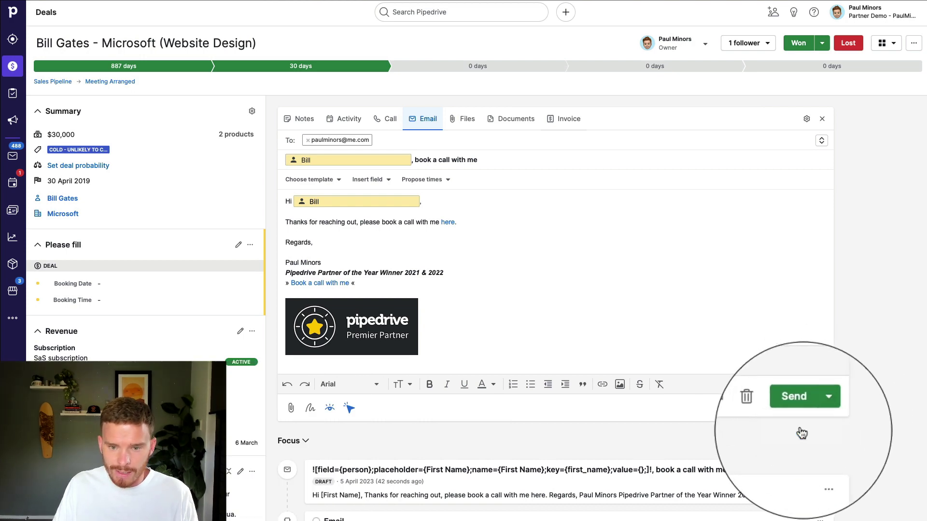
click(462, 130)
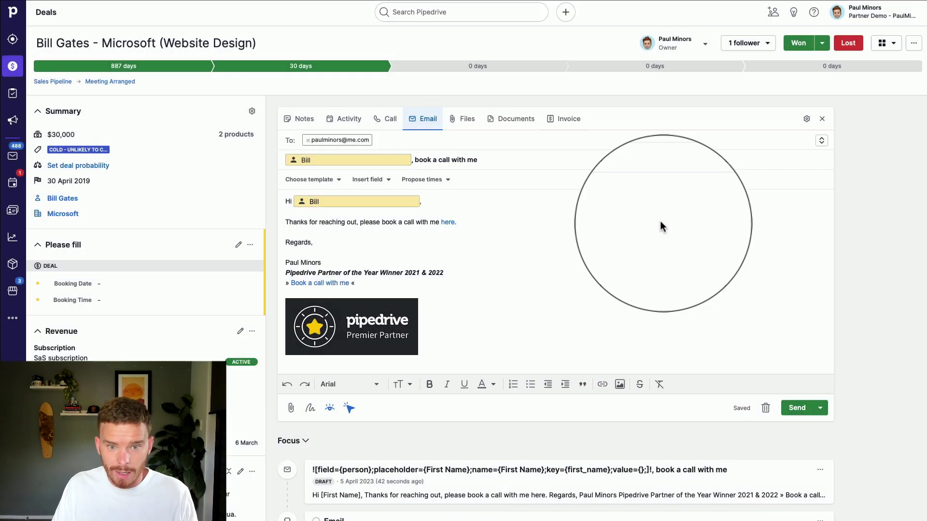
Send the email, then expand it in History to check tracking: opened once, 'here' link clicked once
click(797, 408)
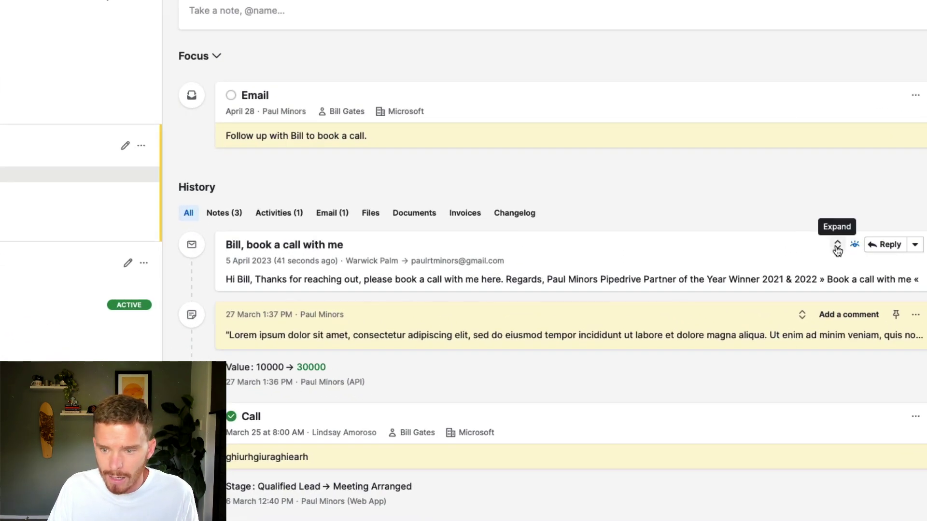
click(762, 317)
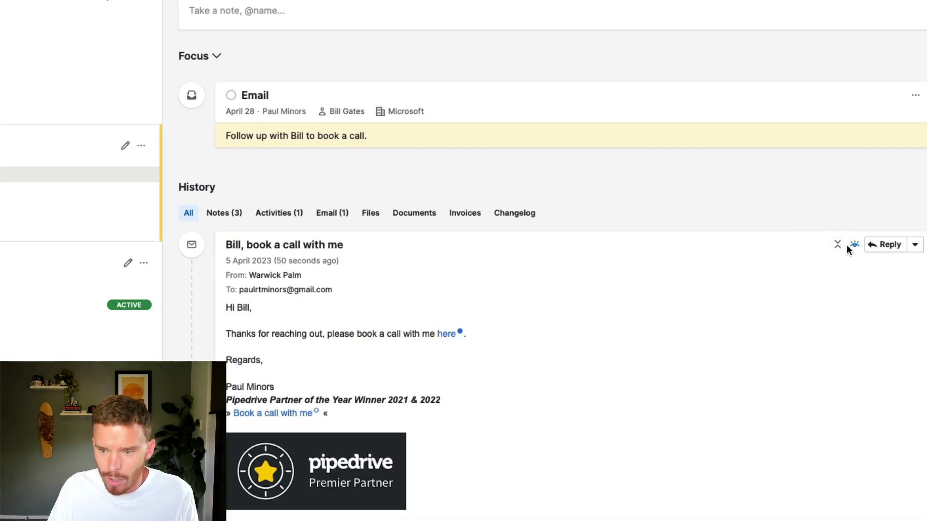
mouse_move(775, 317)
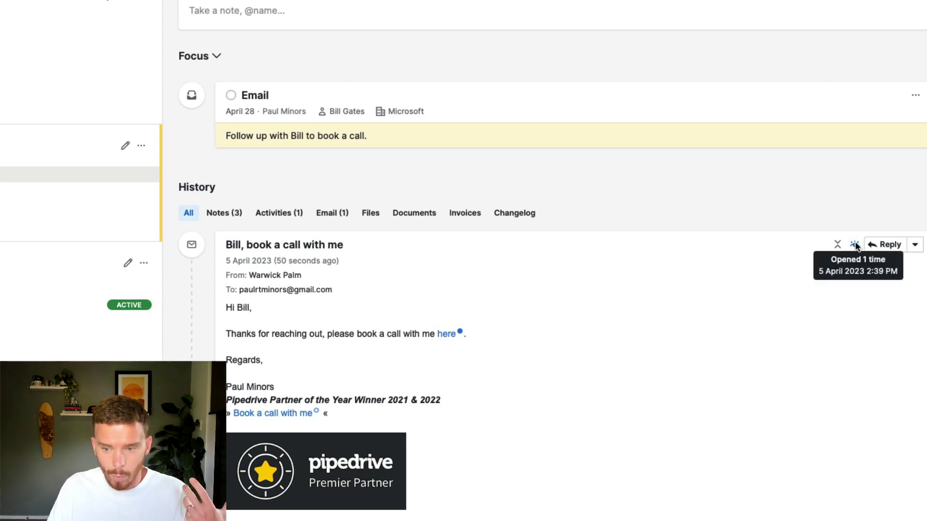
mouse_move(456, 338)
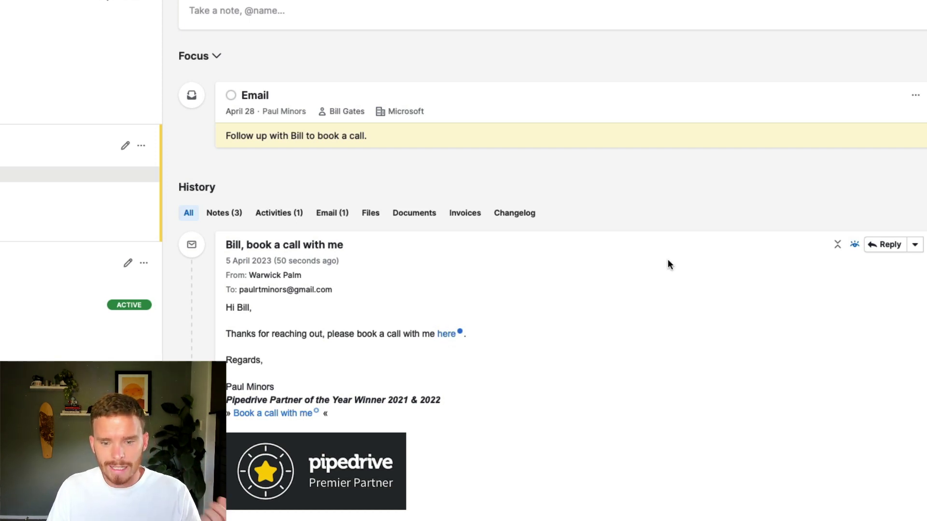
Collapse the sent email, read the 'Thanks, I've booked a call. Talk soon.' reply, and view the conversation
click(838, 244)
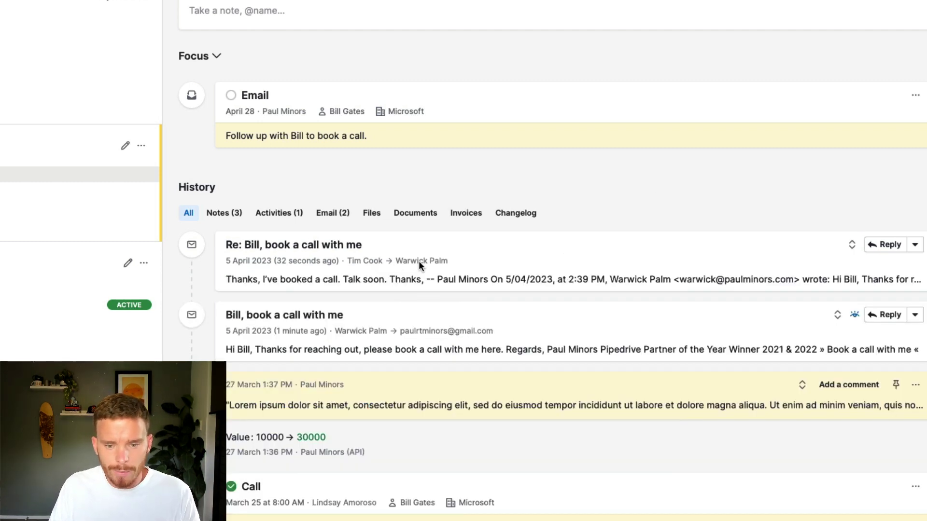
click(851, 244)
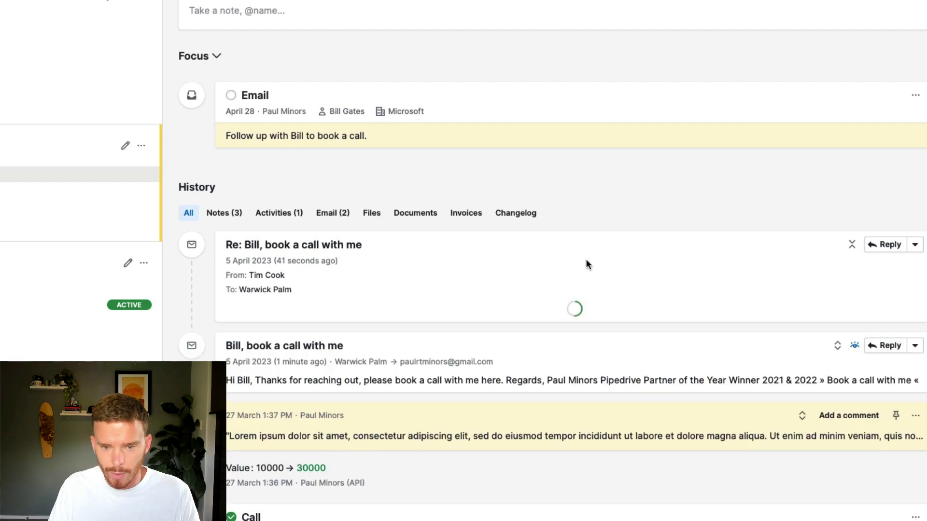
scroll(483, 265, down, 2)
scroll(484, 271, down, 2)
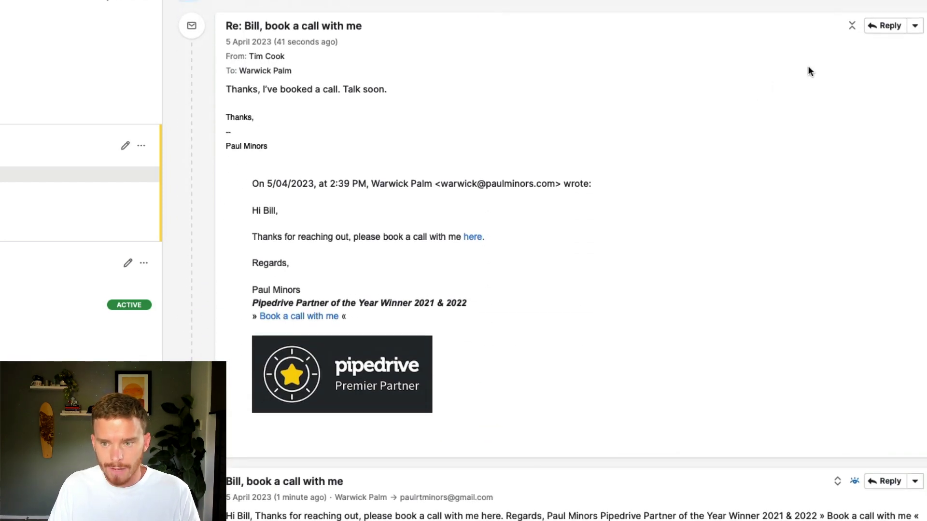
click(886, 26)
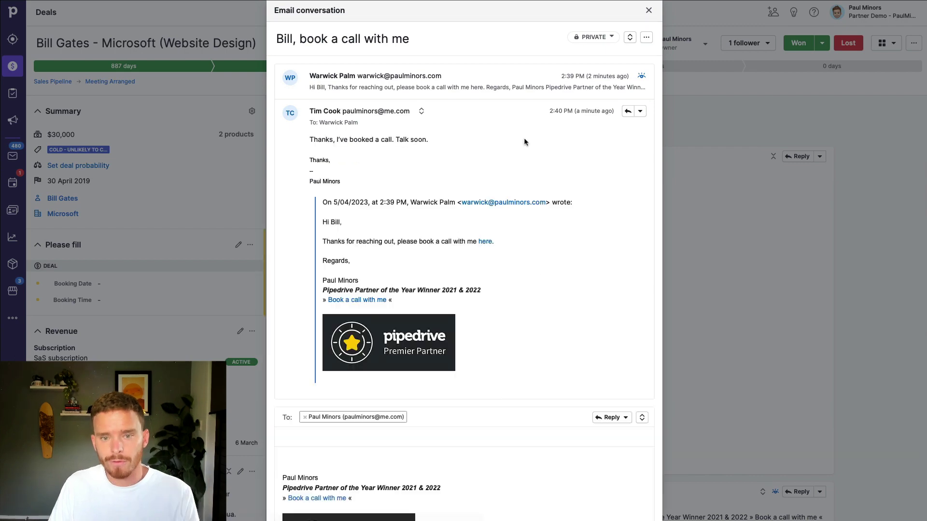
click(648, 11)
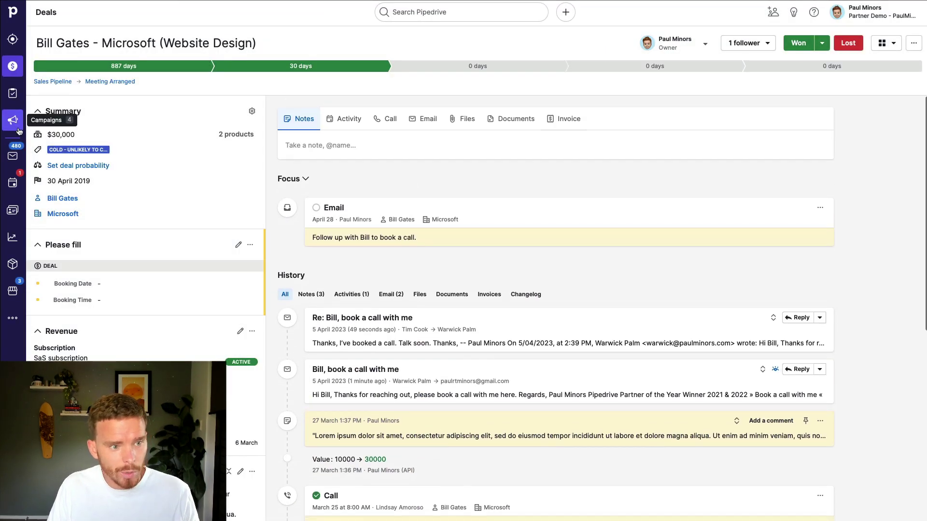
In Mail, unlink the reply conversation's current deal and link it to the Microsoft (Website Design) deal
click(14, 156)
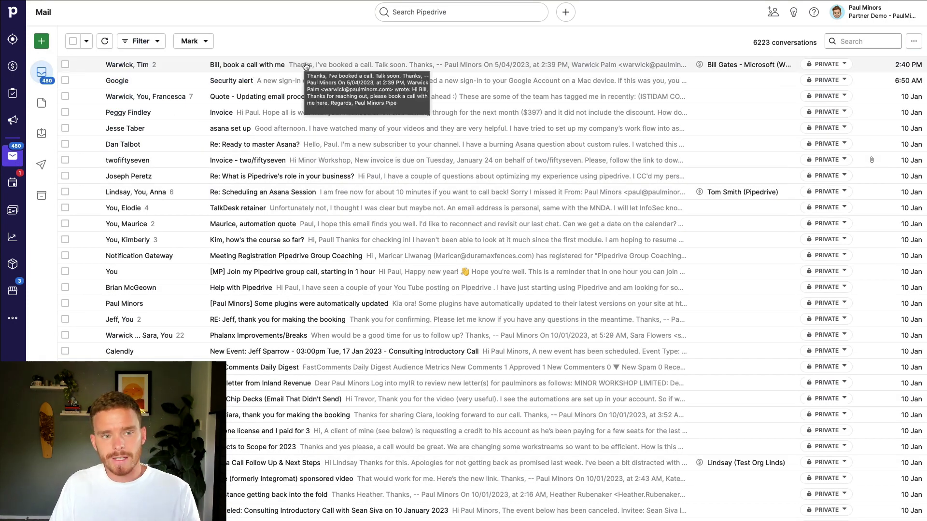
click(305, 66)
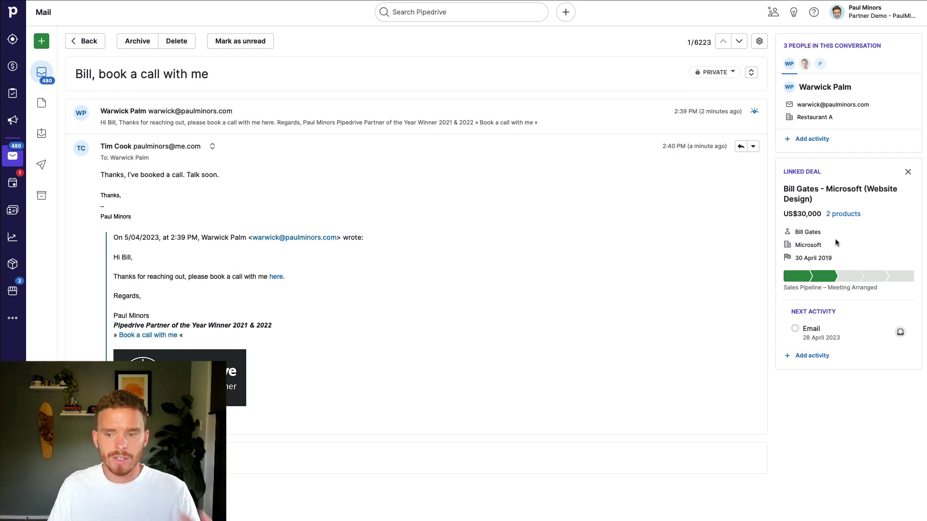
click(907, 172)
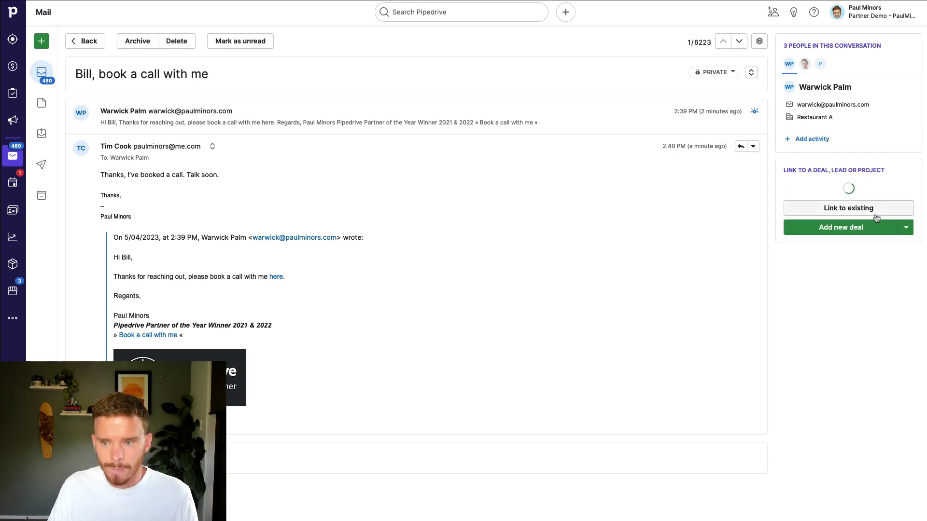
scroll(837, 459, down, 1)
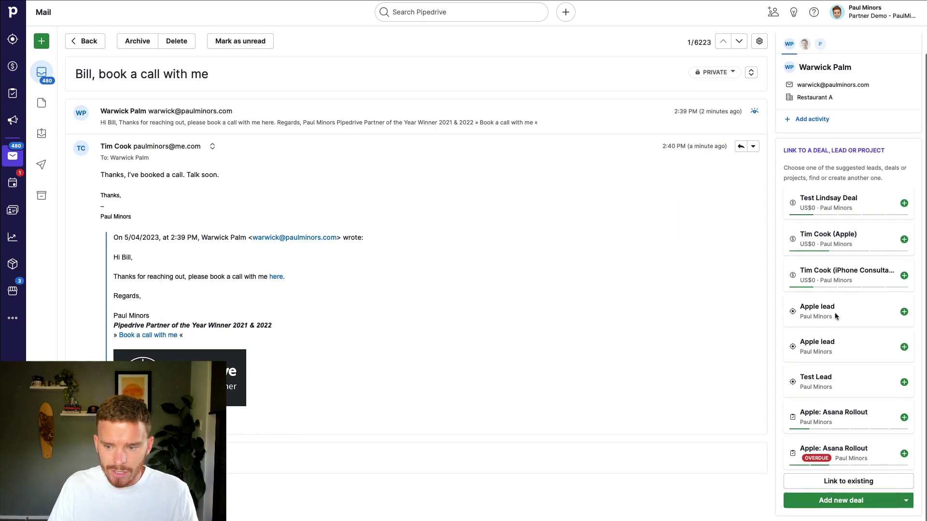
click(844, 483)
text(bill gates)
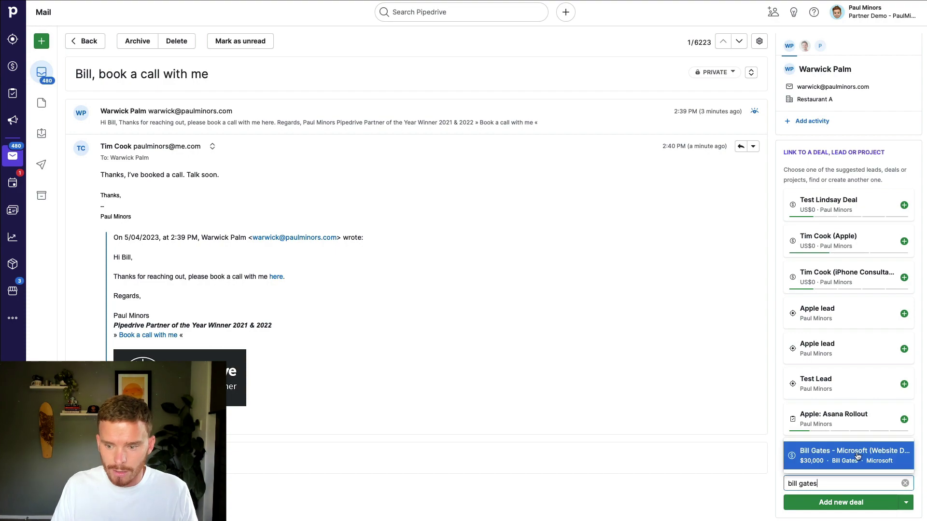
click(873, 451)
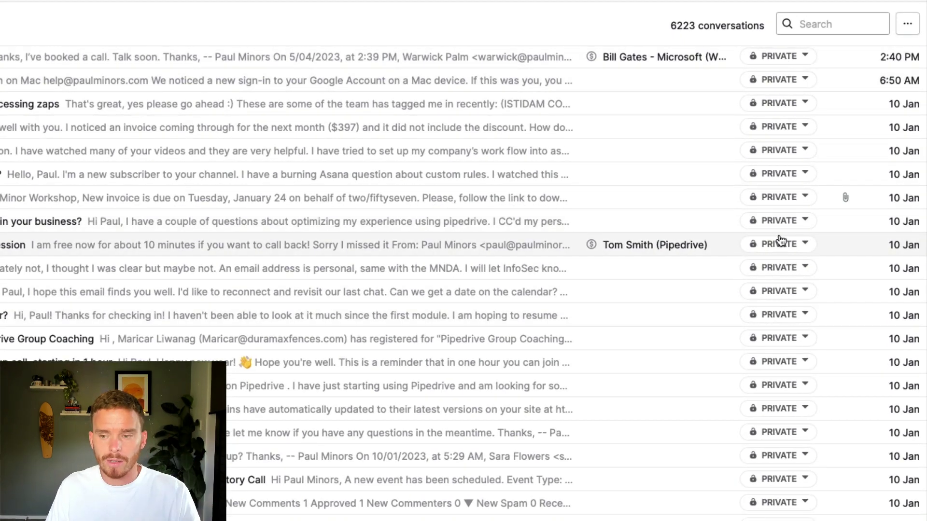
Change the conversation's sharing from Private to Share within your company
click(781, 59)
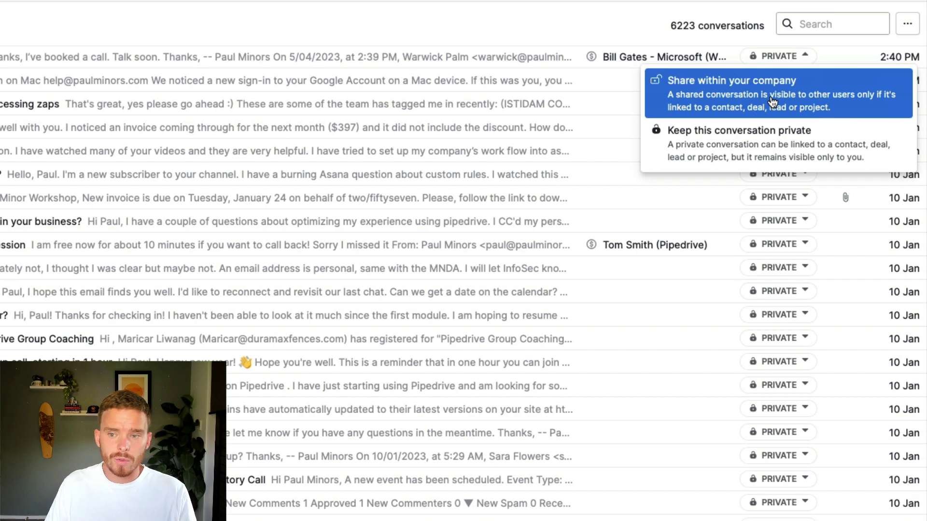
click(772, 100)
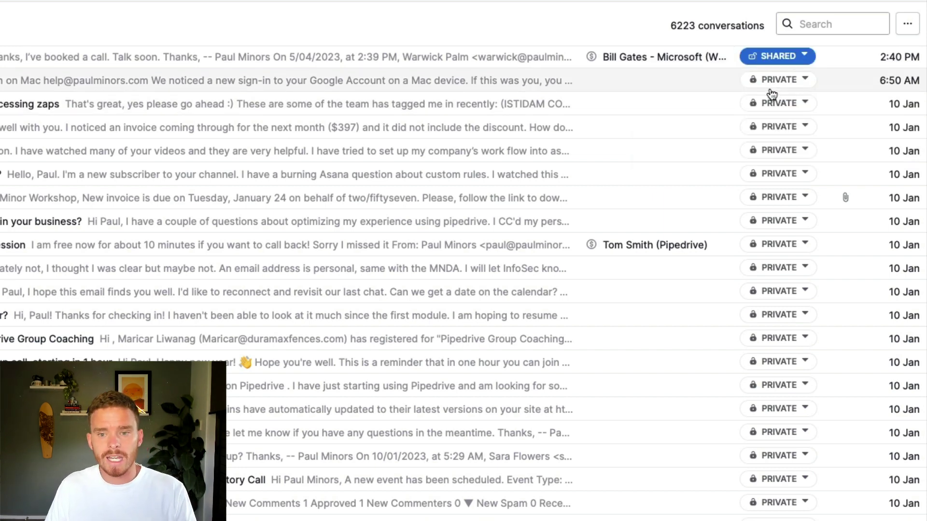